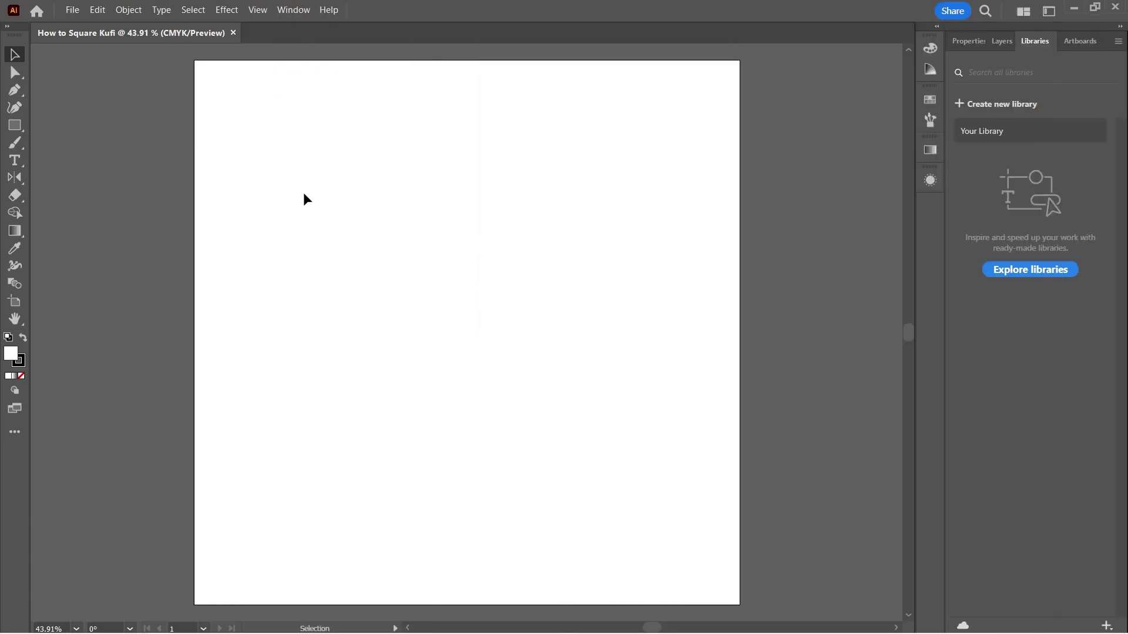
# Show the document grid on the blank artboard.
pyautogui.rightClick(276, 193)
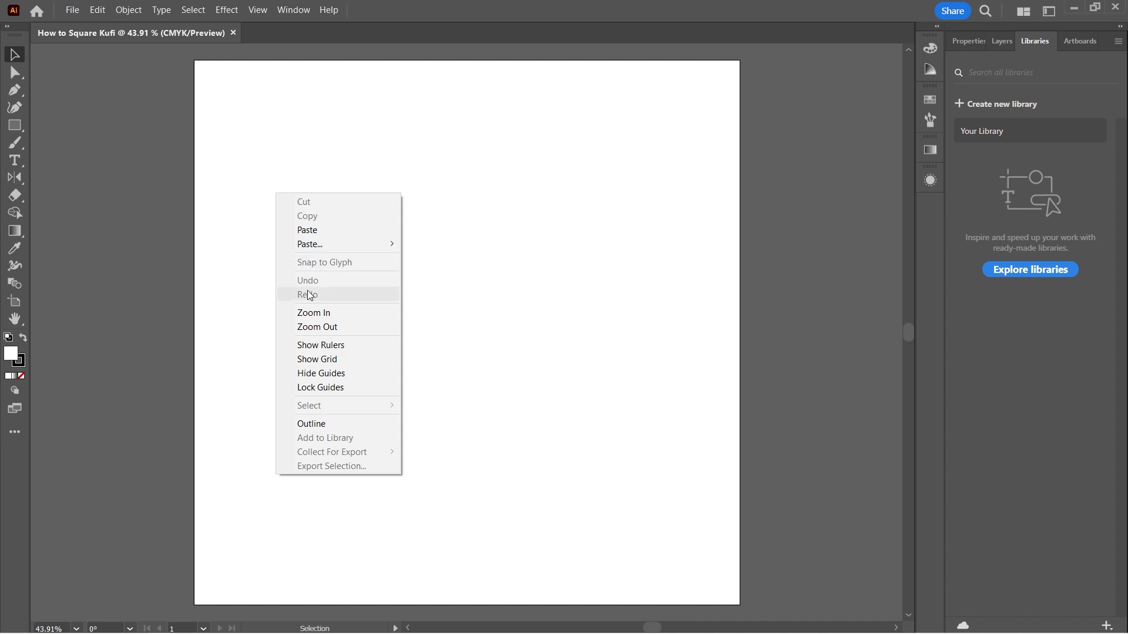
pyautogui.click(318, 358)
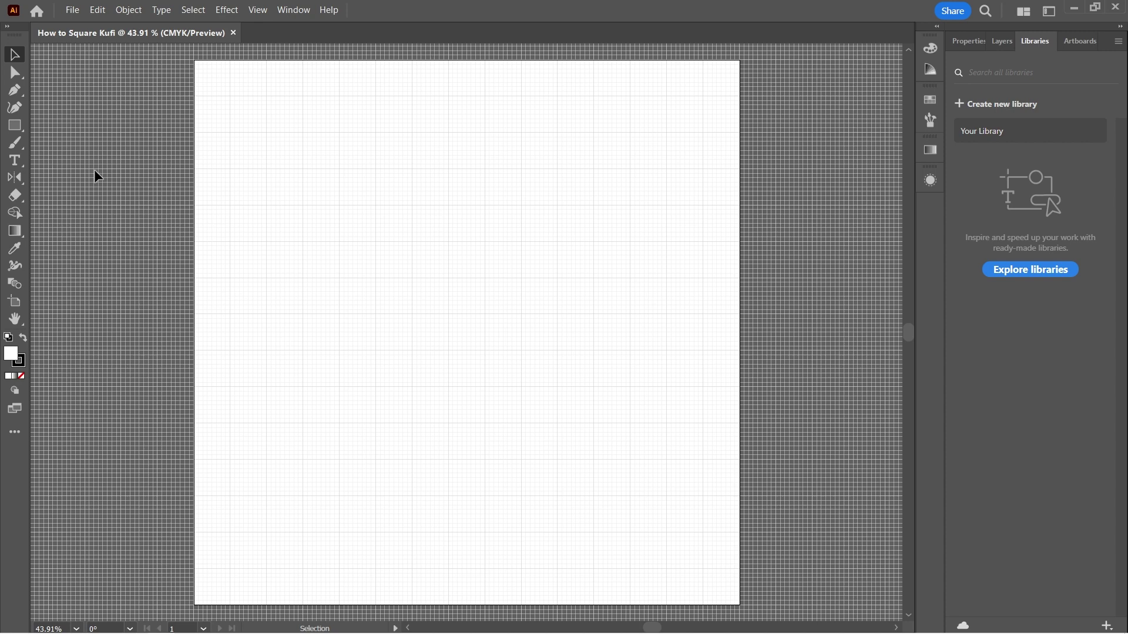
pyautogui.press('m')
pyautogui.moveTo(231, 96); pyautogui.dragTo(702, 566)
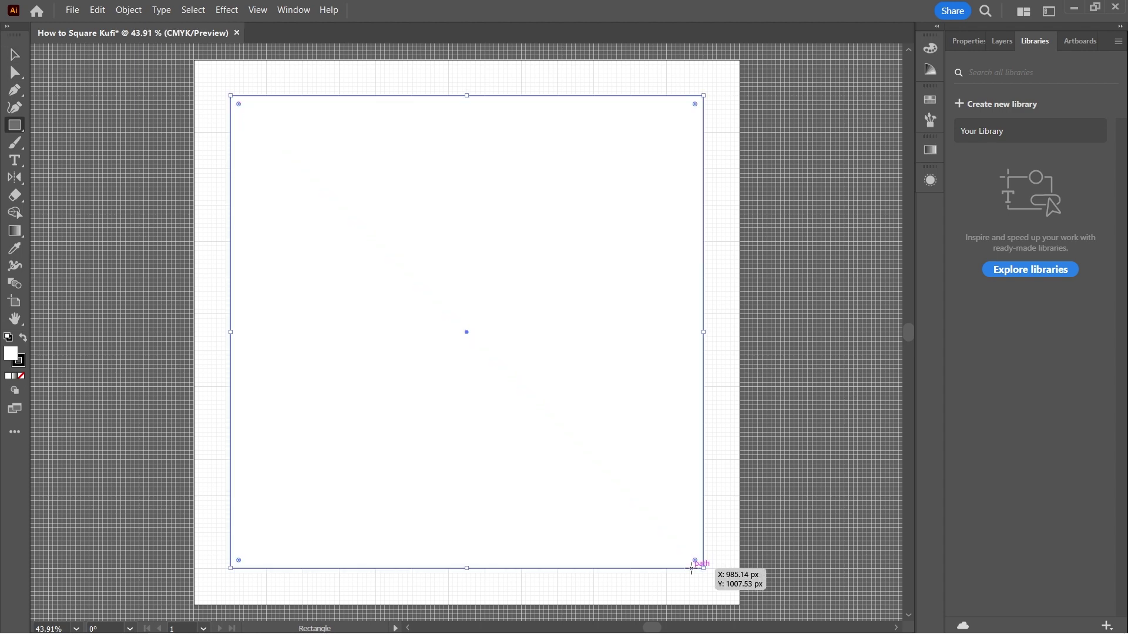
pyautogui.hotkey('ctrl', 'shift', 'a')
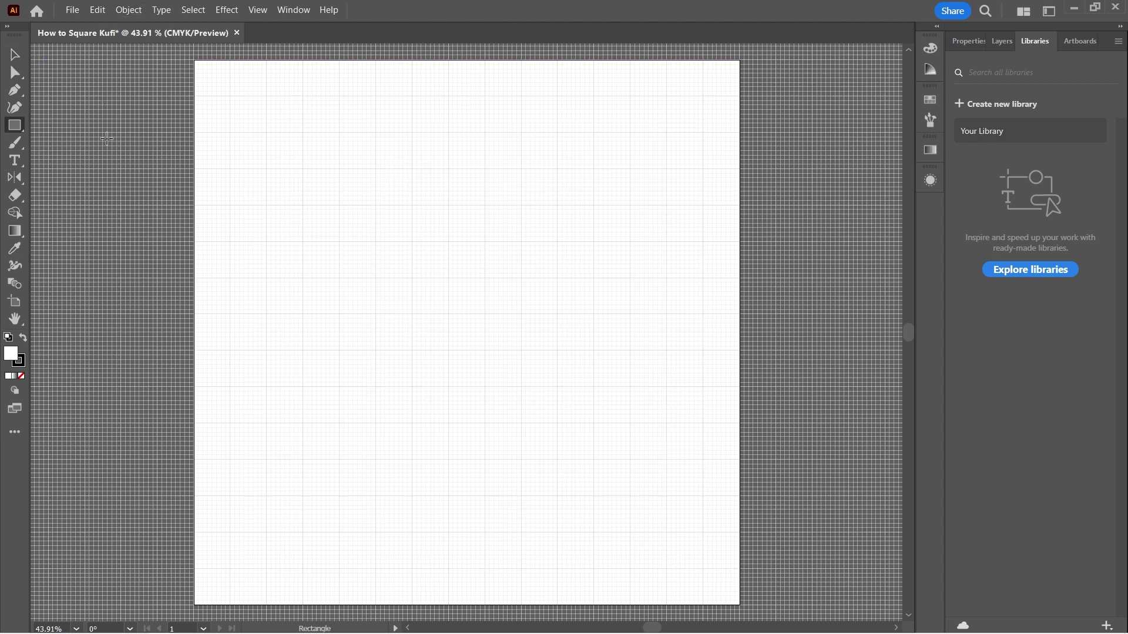
# Show the document rulers.
pyautogui.click(12, 52)
pyautogui.rightClick(125, 174)
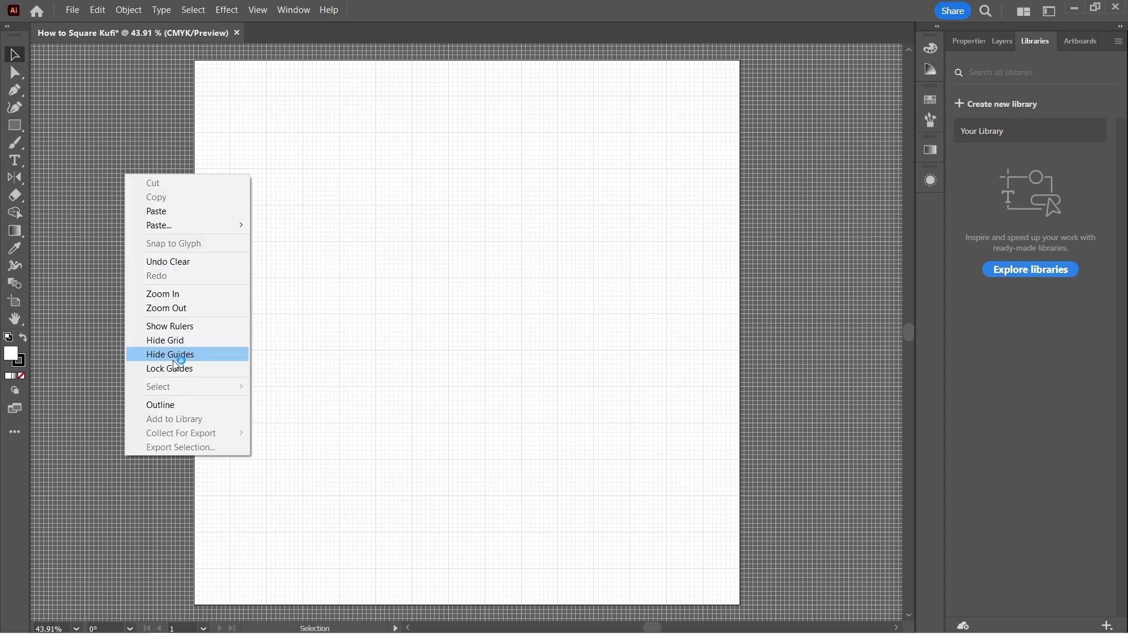
pyautogui.click(174, 328)
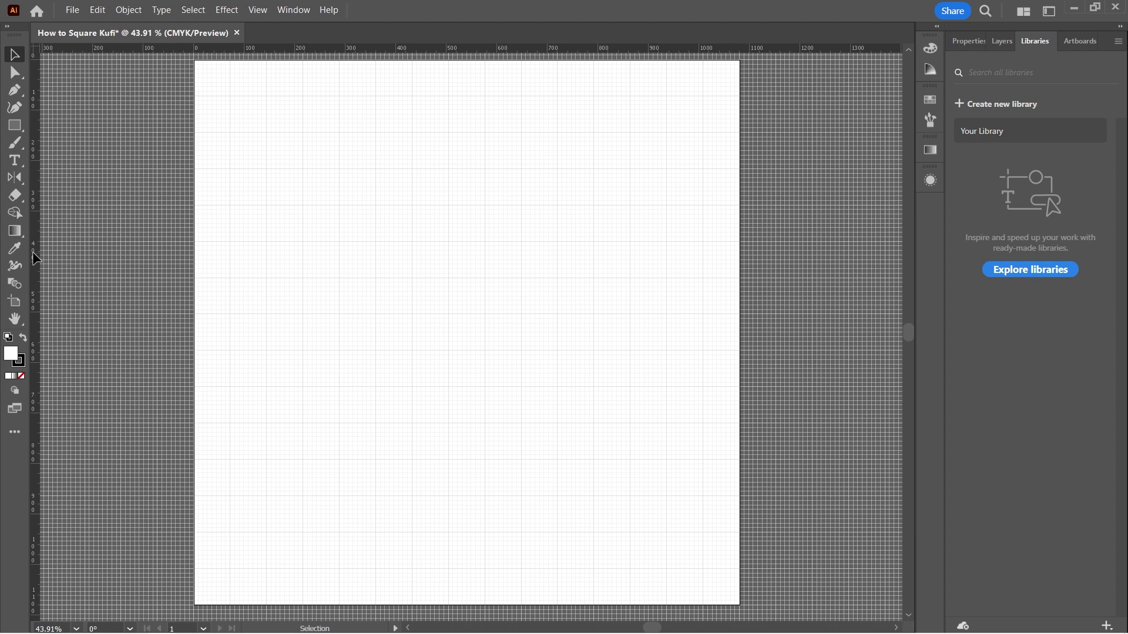
# Place four guides one major grid square inside the artboard's edges and lock them.
pyautogui.moveTo(147, 262); pyautogui.dragTo(230, 254)
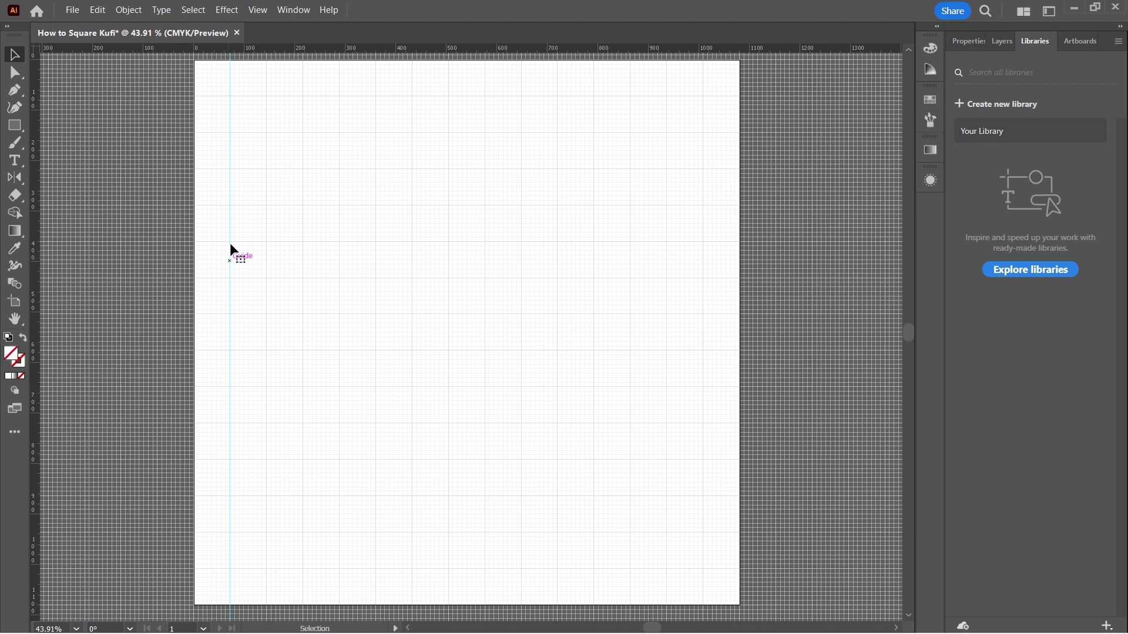
pyautogui.moveTo(285, 47); pyautogui.dragTo(293, 95)
pyautogui.moveTo(294, 51); pyautogui.dragTo(266, 569)
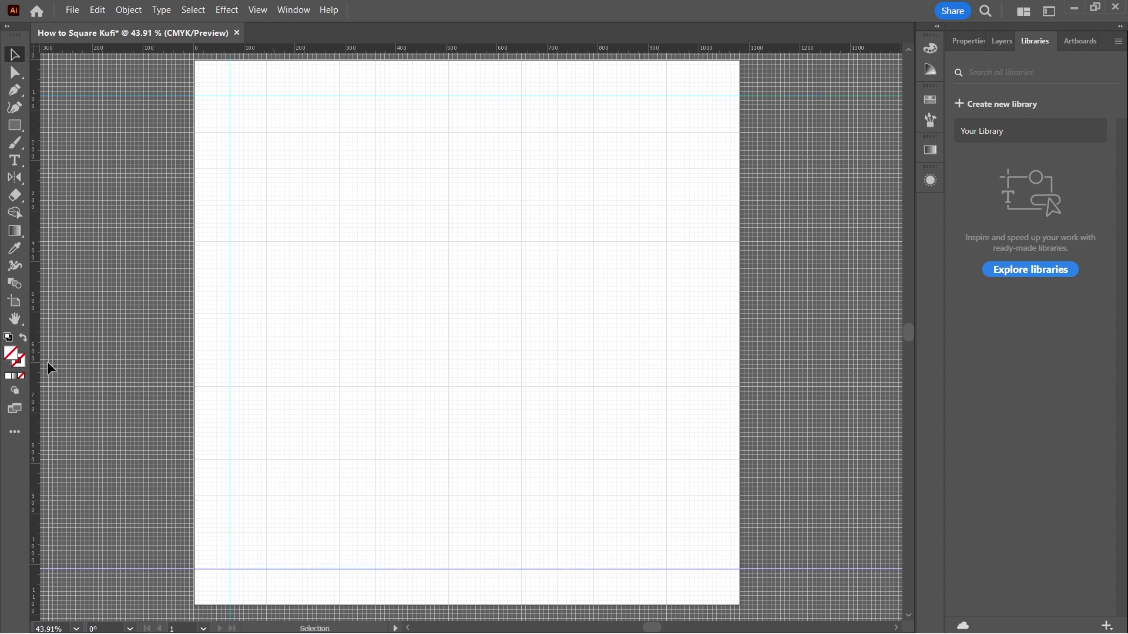
pyautogui.moveTo(37, 355); pyautogui.dragTo(703, 400)
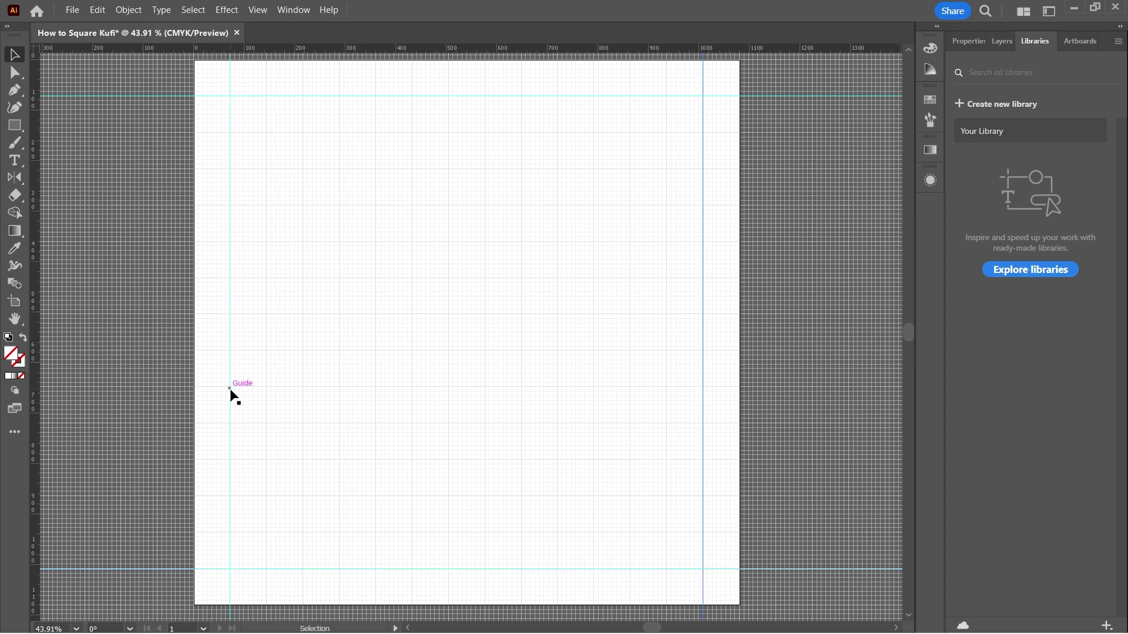
pyautogui.rightClick(103, 207)
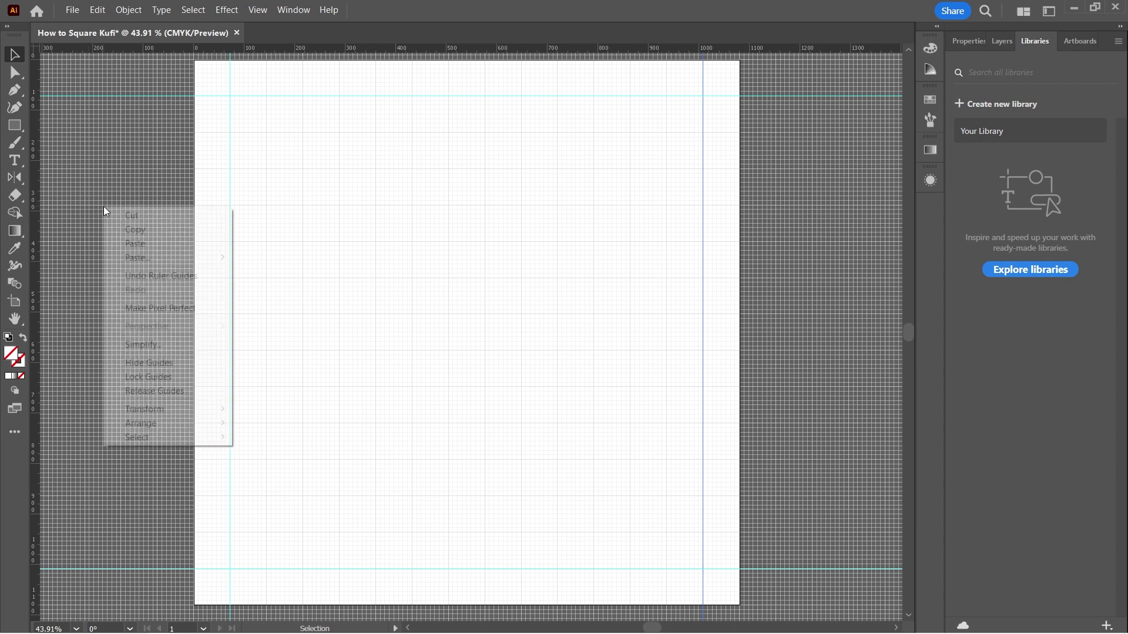
pyautogui.click(147, 375)
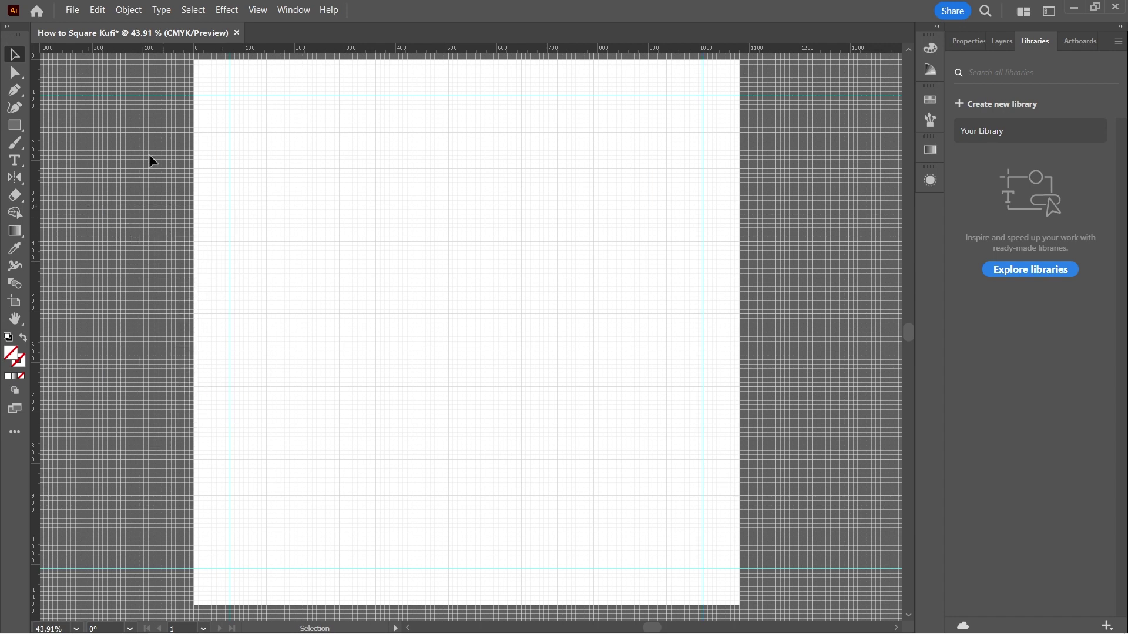
# Draw a rectangle four grid squares wide and one high in the guides' upper-right corner and fill it with dark red.
pyautogui.click(13, 126)
pyautogui.moveTo(557, 95)
pyautogui.mouseDown()
pyautogui.moveTo(563, 123)
pyautogui.moveTo(594, 133)
pyautogui.moveTo(702, 132)
pyautogui.mouseUp()
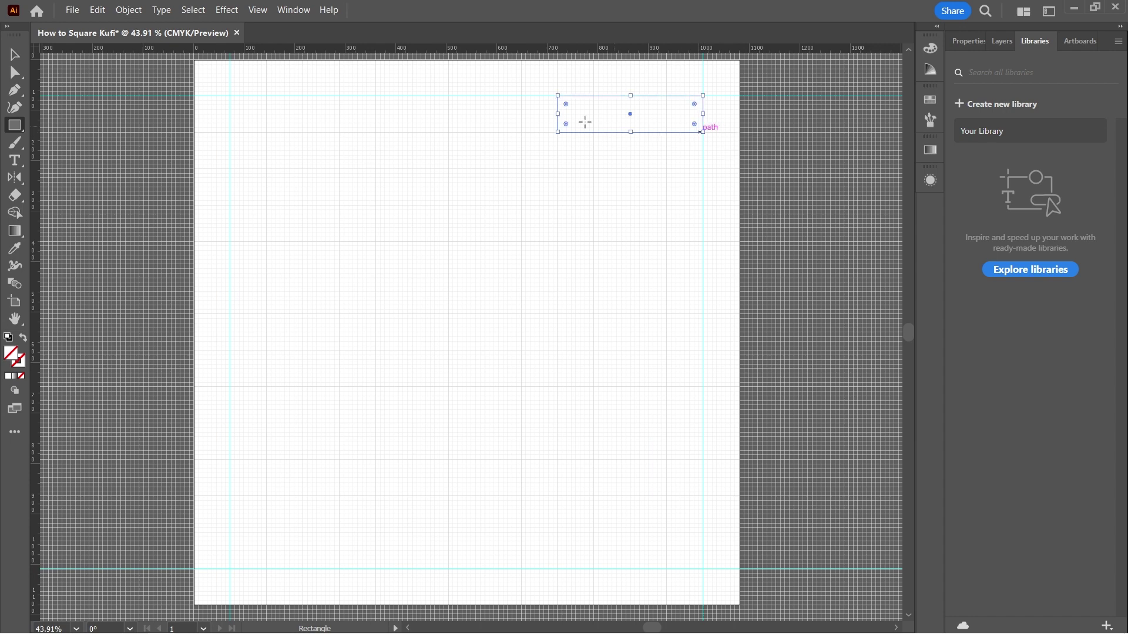
pyautogui.doubleClick(11, 355)
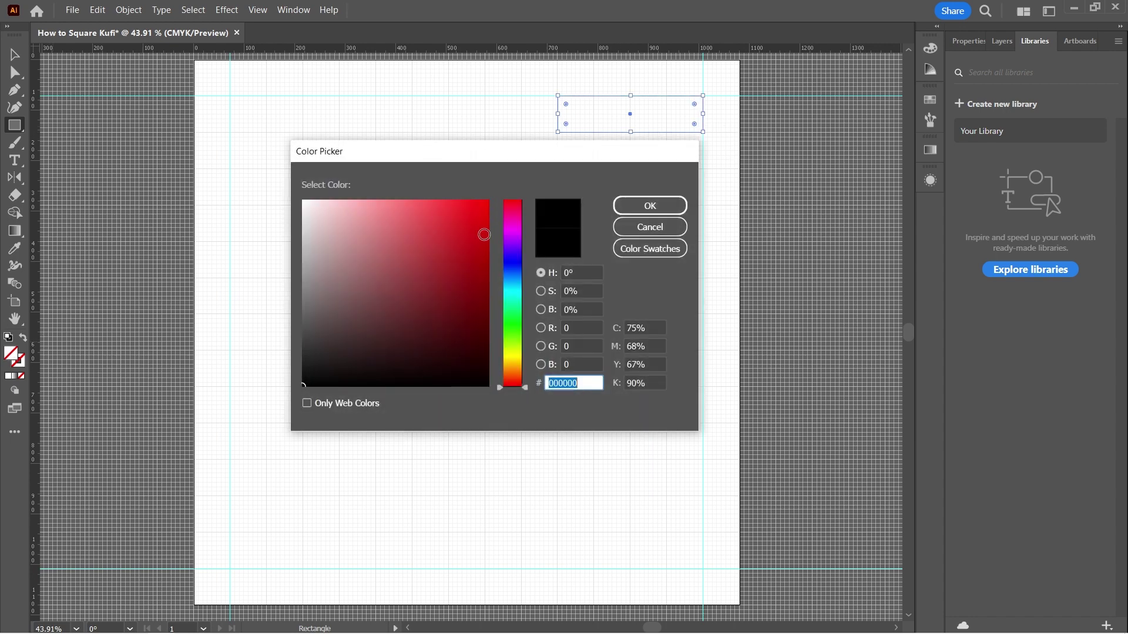
pyautogui.click(471, 319)
pyautogui.press('Return')
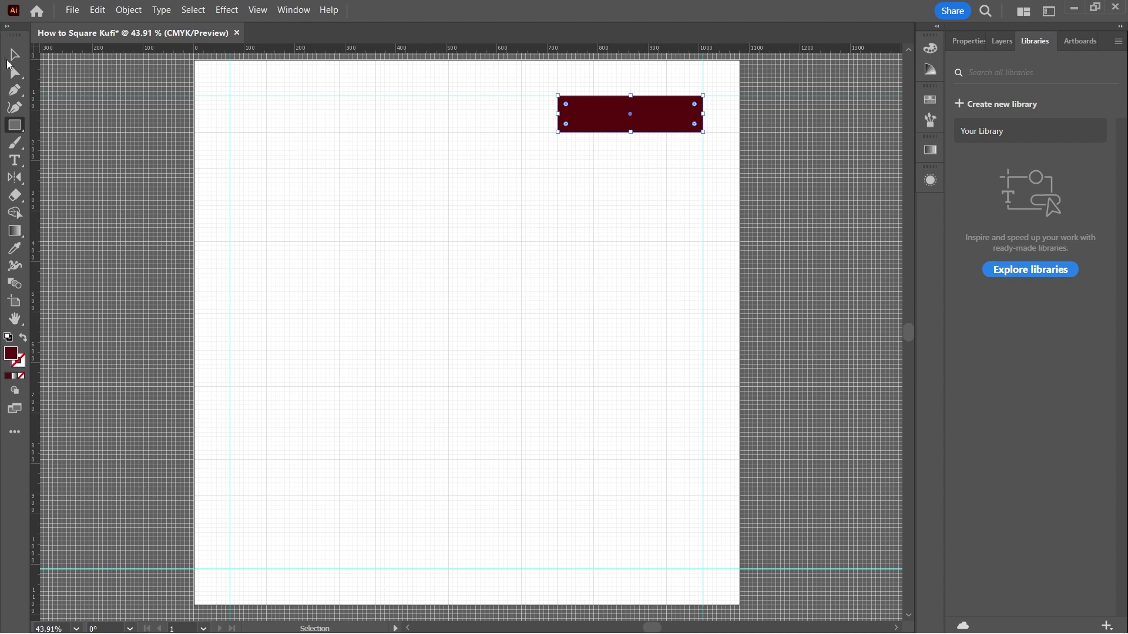
# Duplicate the dark red bar as a vertical bar along the right guide, stretched down to the bottom guide.
pyautogui.click(15, 55)
pyautogui.click(532, 202)
pyautogui.click(586, 126)
pyautogui.hotkey('ctrl', 'c')
pyautogui.hotkey('ctrl', 'v')
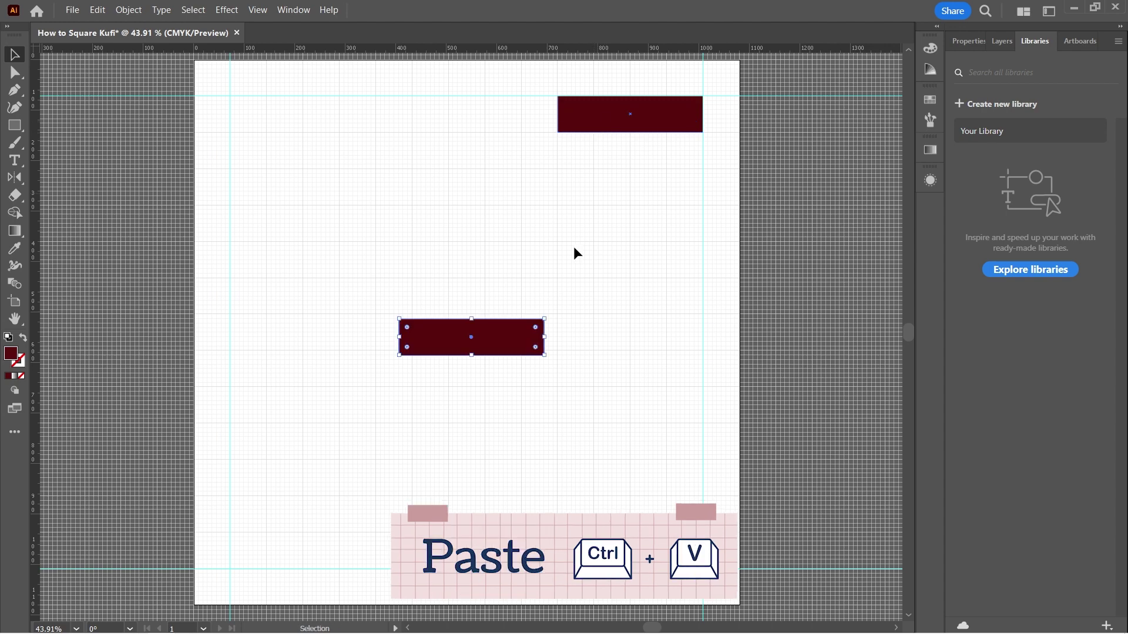
pyautogui.moveTo(504, 334); pyautogui.dragTo(625, 187)
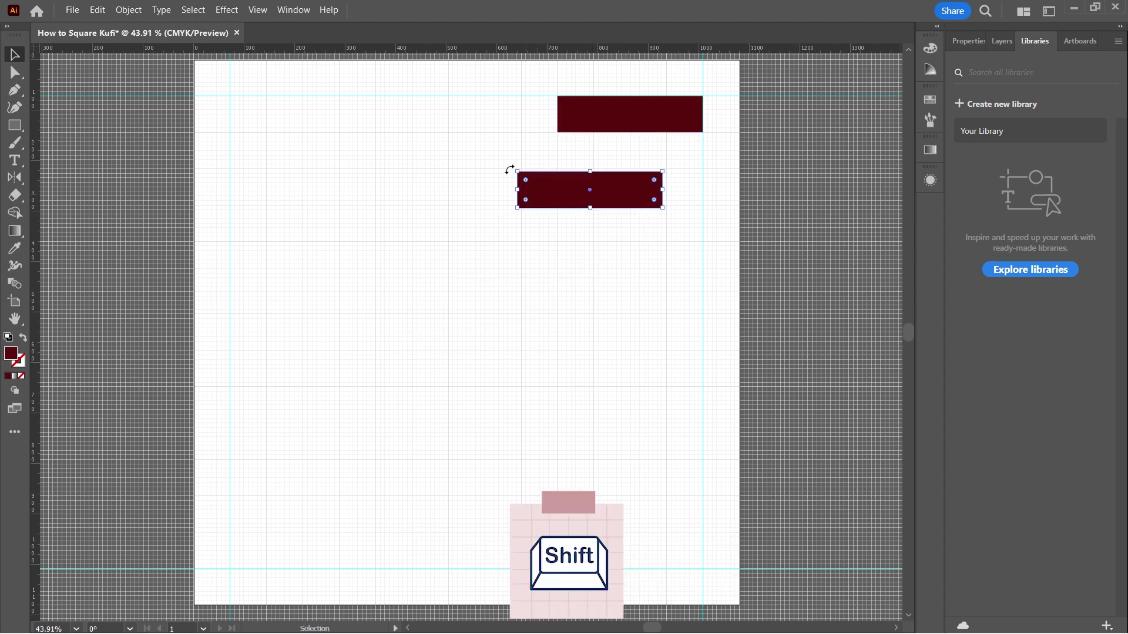
pyautogui.moveTo(511, 169); pyautogui.dragTo(681, 153)
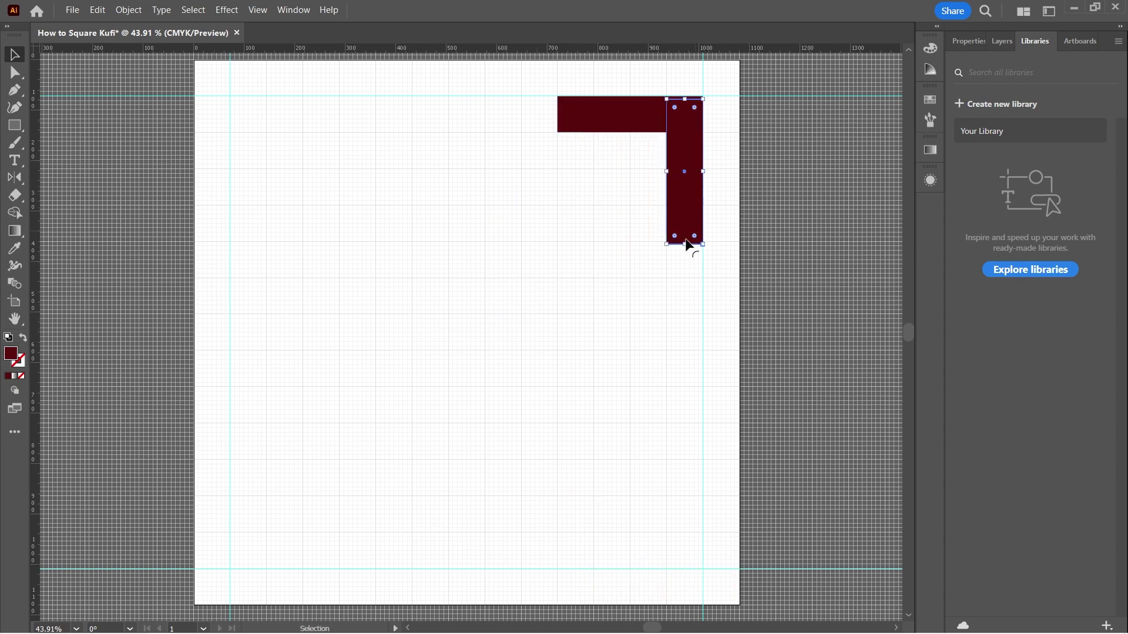
pyautogui.moveTo(685, 244); pyautogui.dragTo(685, 568)
# Duplicate the top bar and place the copy across the vertical bar, five grid squares below the top guide.
pyautogui.click(614, 119)
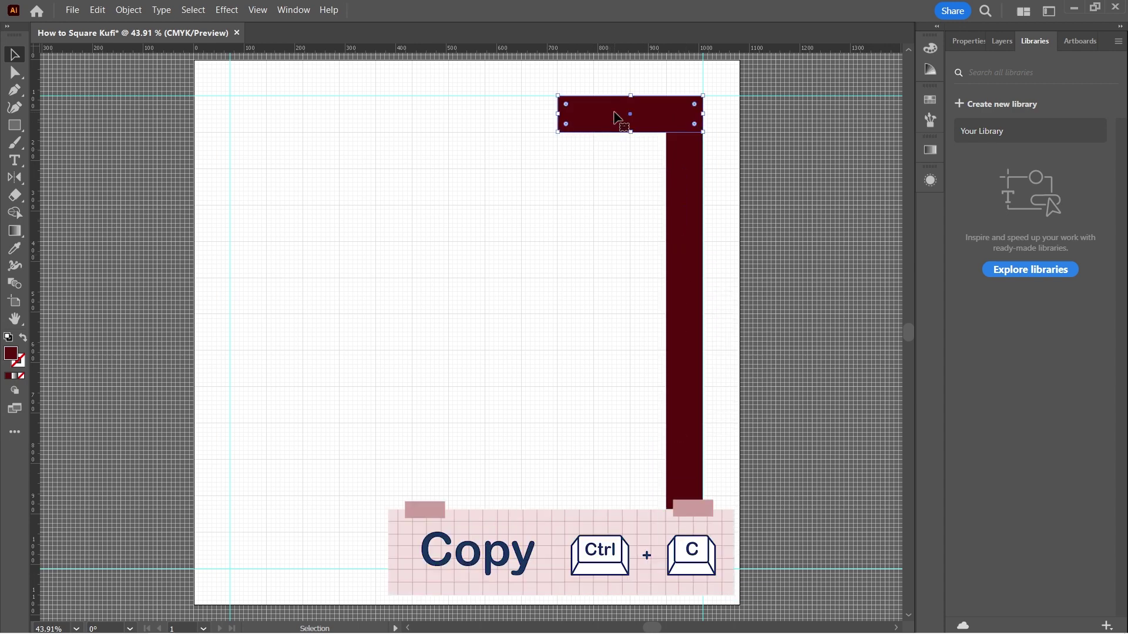
pyautogui.hotkey('ctrl', 'v')
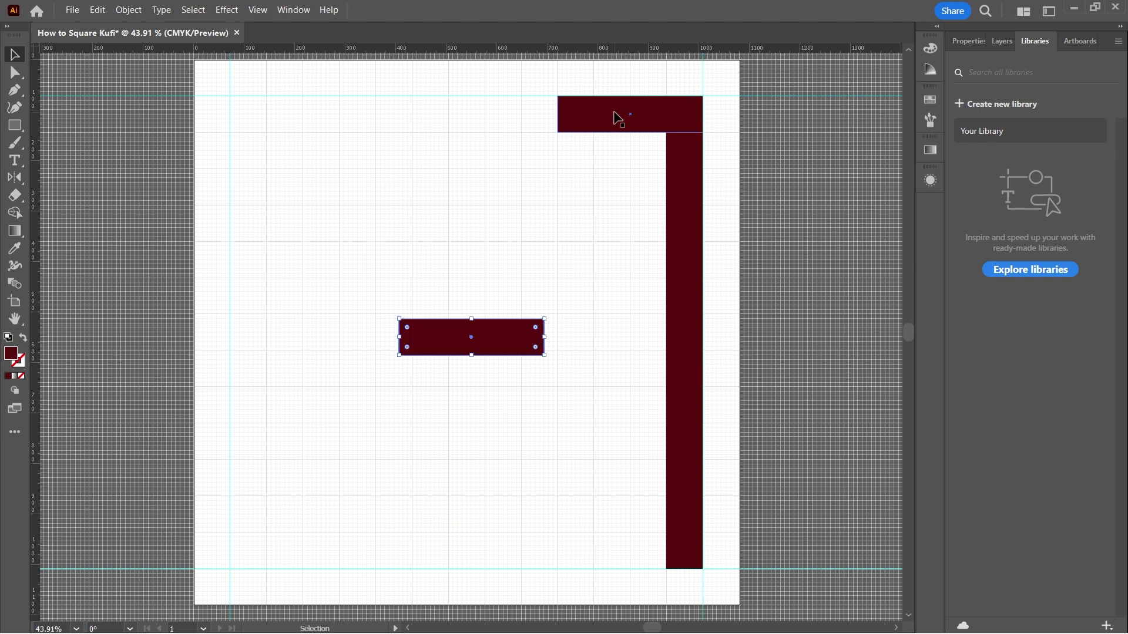
pyautogui.moveTo(460, 336); pyautogui.dragTo(617, 295)
pyautogui.hotkey('ctrl', '=')
pyautogui.hotkey('ctrl', '=')
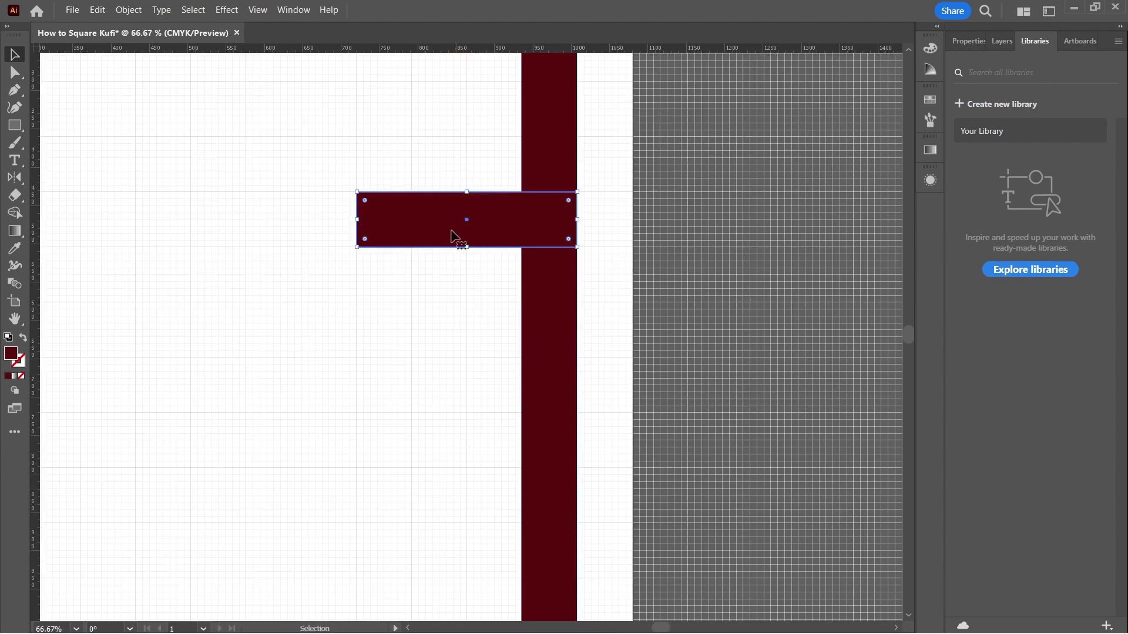
# Duplicate the middle bar, rotated upright, so the copy hangs down from its left end.
pyautogui.hotkey('ctrl', 'c')
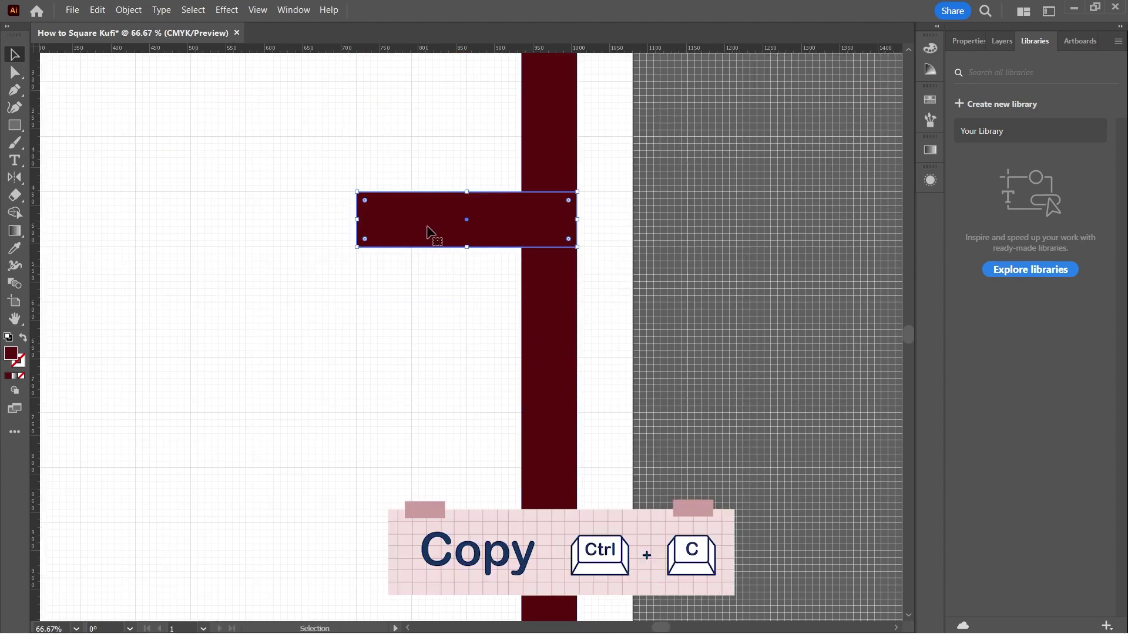
pyautogui.hotkey('ctrl', 'v')
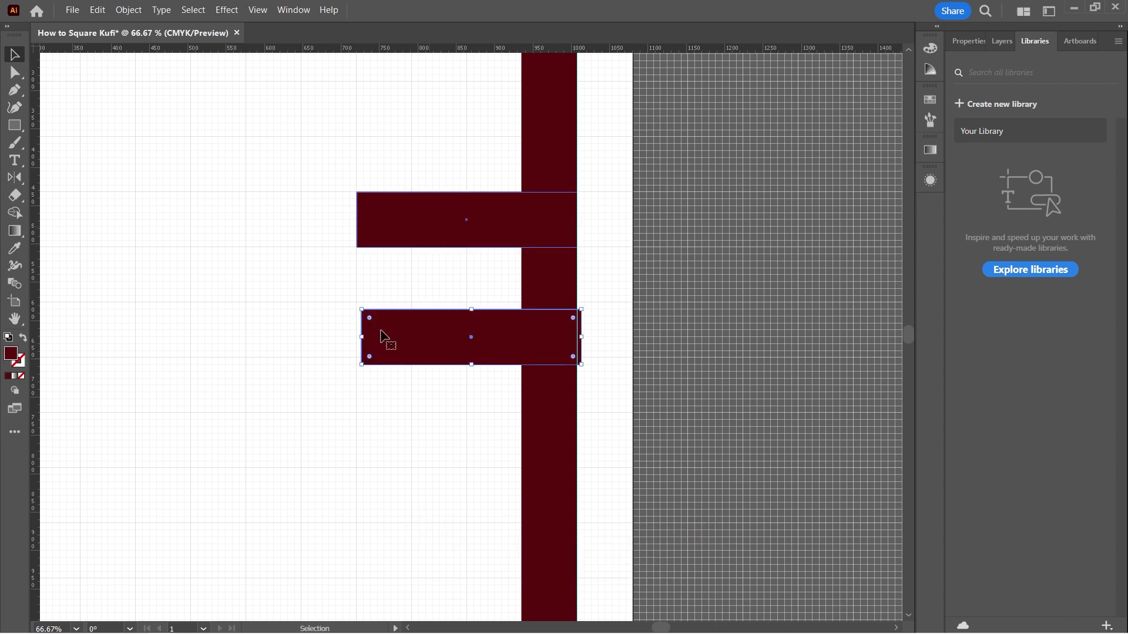
pyautogui.moveTo(356, 305); pyautogui.dragTo(406, 484)
pyautogui.moveTo(453, 320); pyautogui.dragTo(376, 267)
pyautogui.hotkey('ctrl', '-')
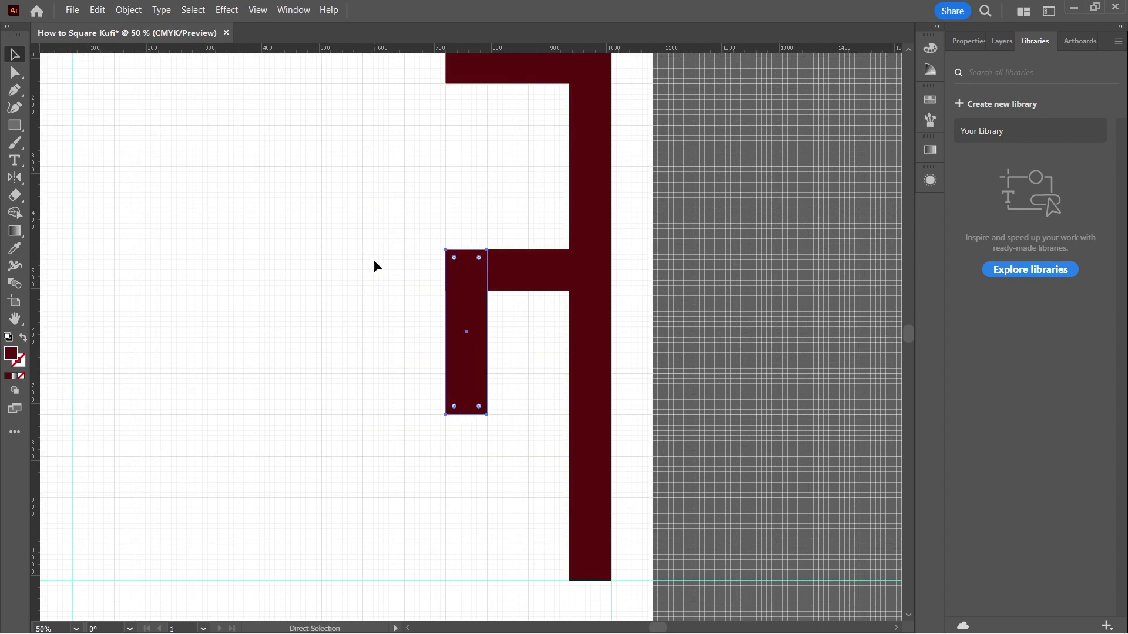
# Move the hanging bar one grid square to the right and shorten the middle bar to end flush with it.
pyautogui.press('v')
pyautogui.moveTo(461, 319); pyautogui.dragTo(486, 270)
pyautogui.click(460, 272)
pyautogui.hotkey('ctrl', '-')
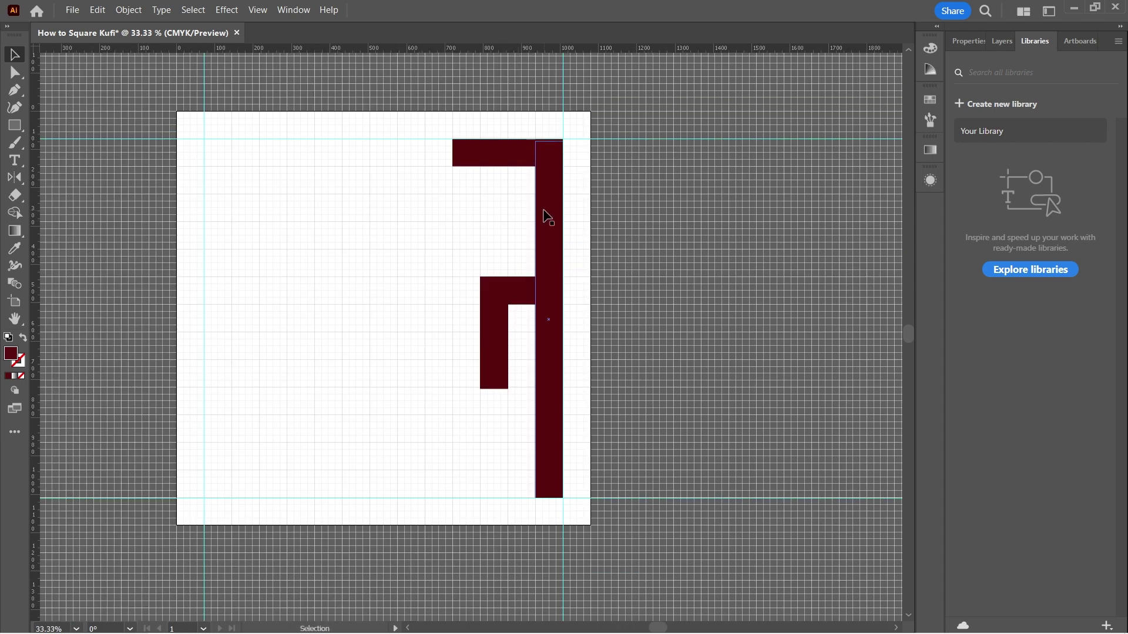
# Duplicate the tall vertical bar and lay the copy horizontally along the bottom guide, reaching the left guide.
pyautogui.click(546, 216)
pyautogui.hotkey('ctrl', 'c')
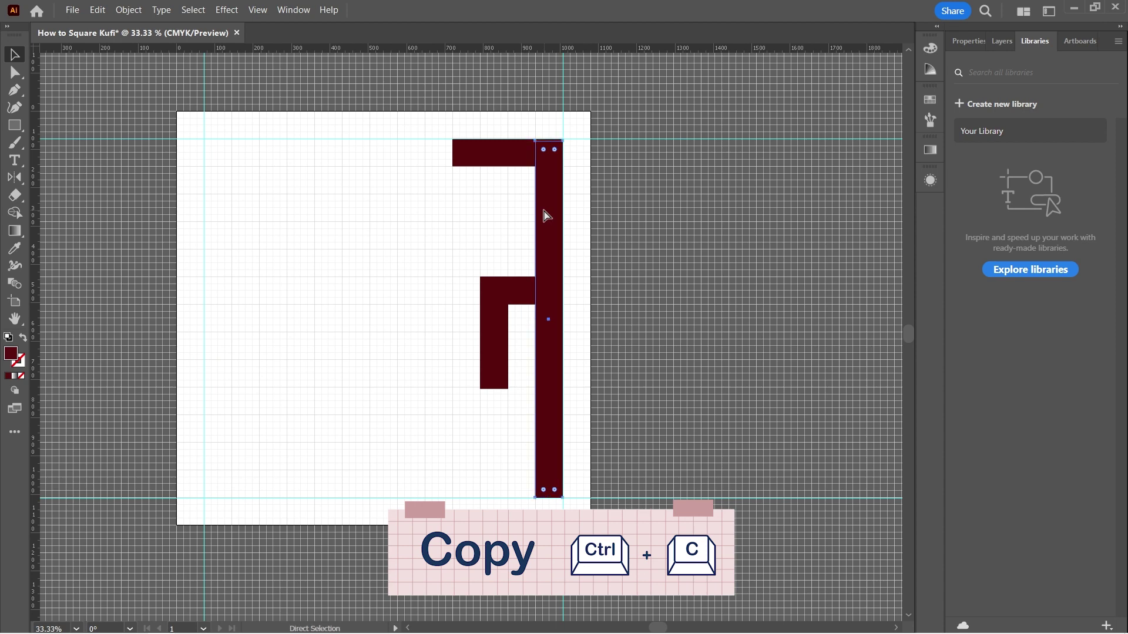
pyautogui.hotkey('ctrl', 'v')
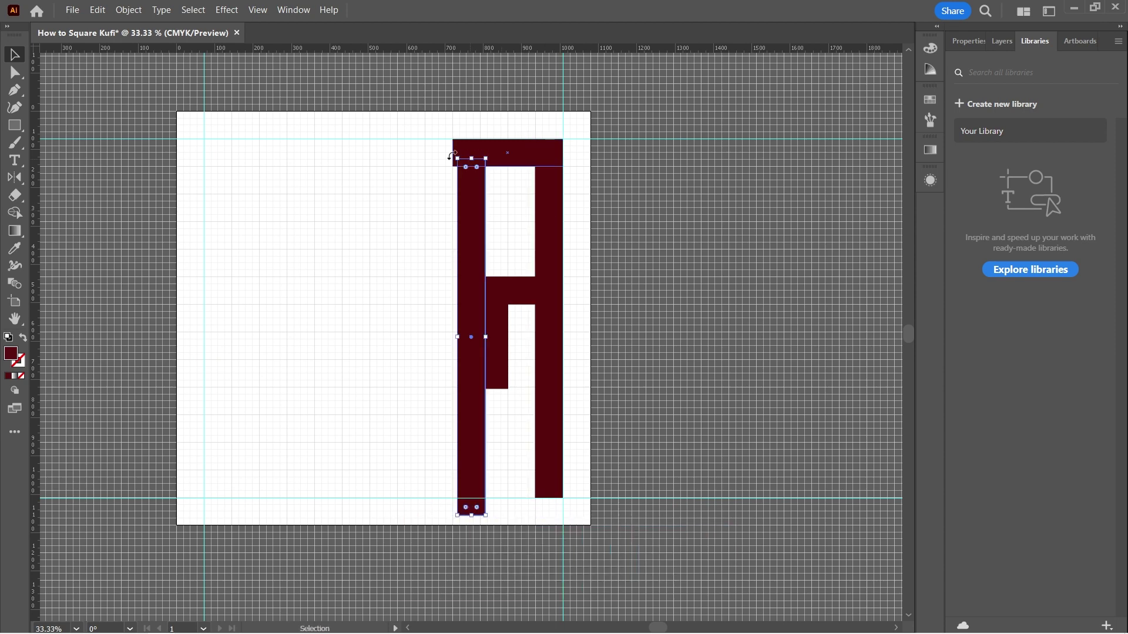
pyautogui.moveTo(453, 154); pyautogui.dragTo(235, 497)
pyautogui.hotkey('ctrl', '=')
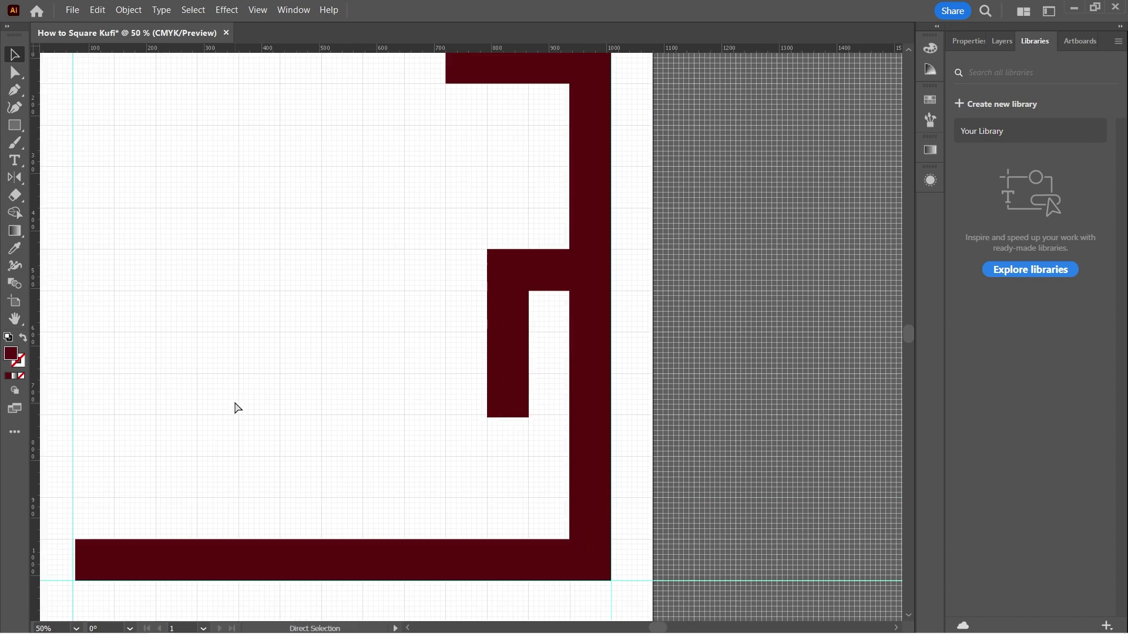
pyautogui.scroll(-2, 217, 357)
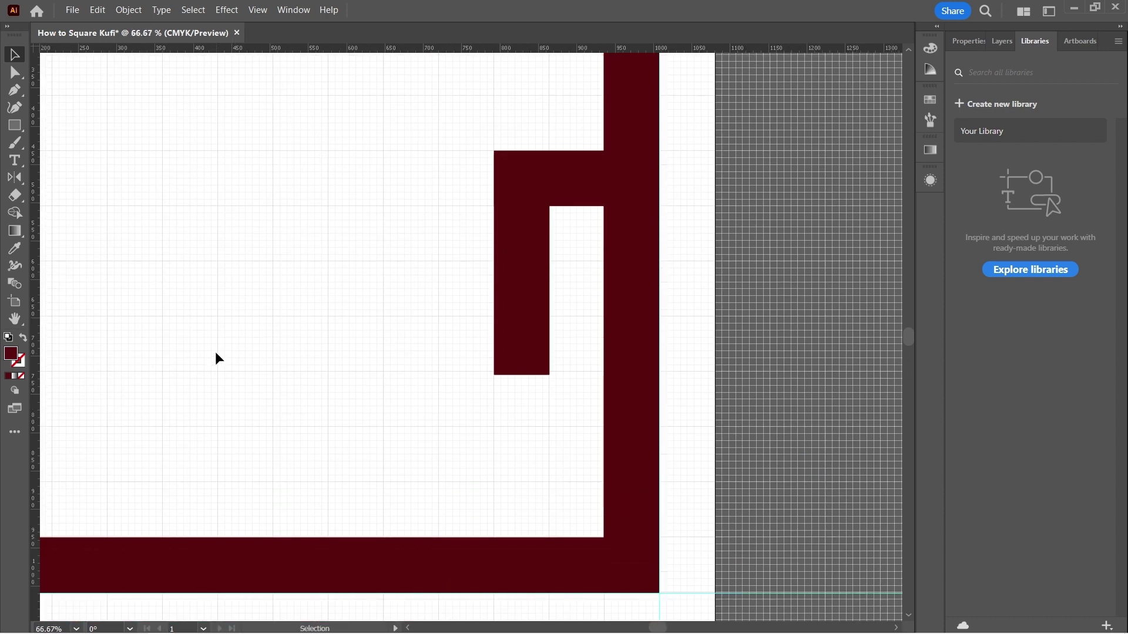
# Duplicate the middle hook onto the bottom bar and shorten the copy's vertical leg to the bottom guide.
pyautogui.hotkey('ctrl', '-')
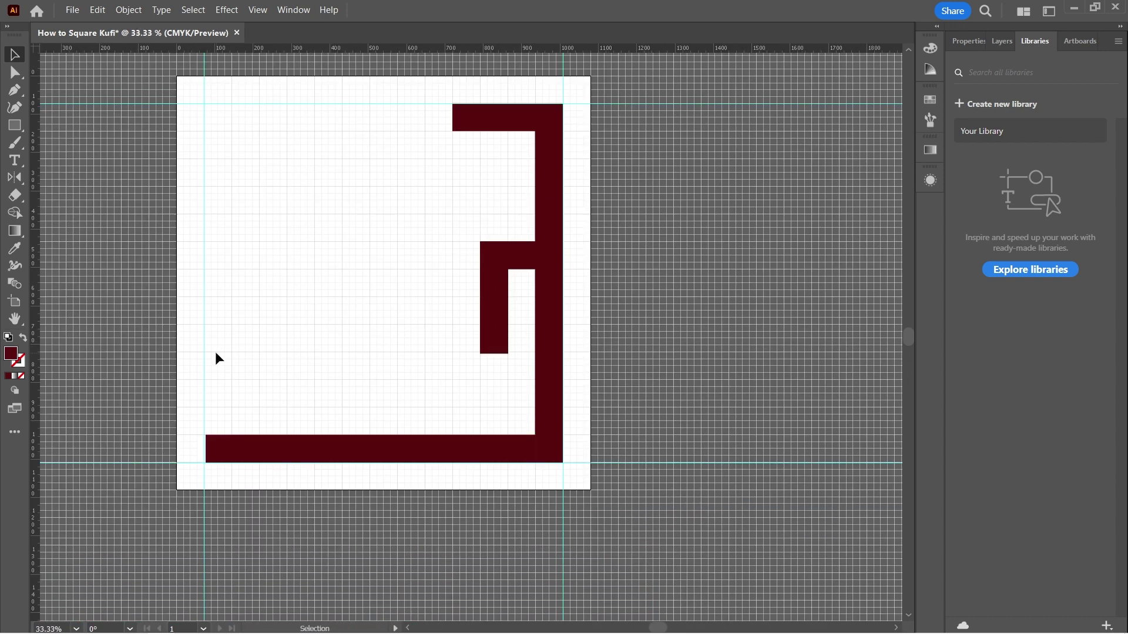
pyautogui.click(514, 266)
pyautogui.hotkey('ctrl', 'c')
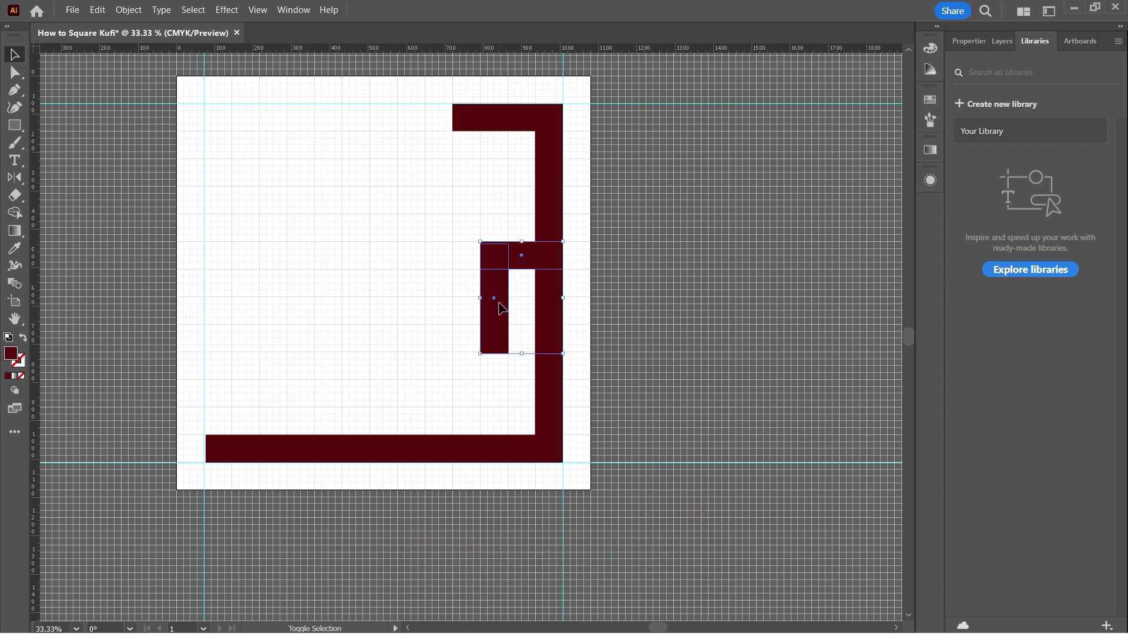
pyautogui.hotkey('ctrl', 'v')
pyautogui.moveTo(470, 316); pyautogui.dragTo(401, 403)
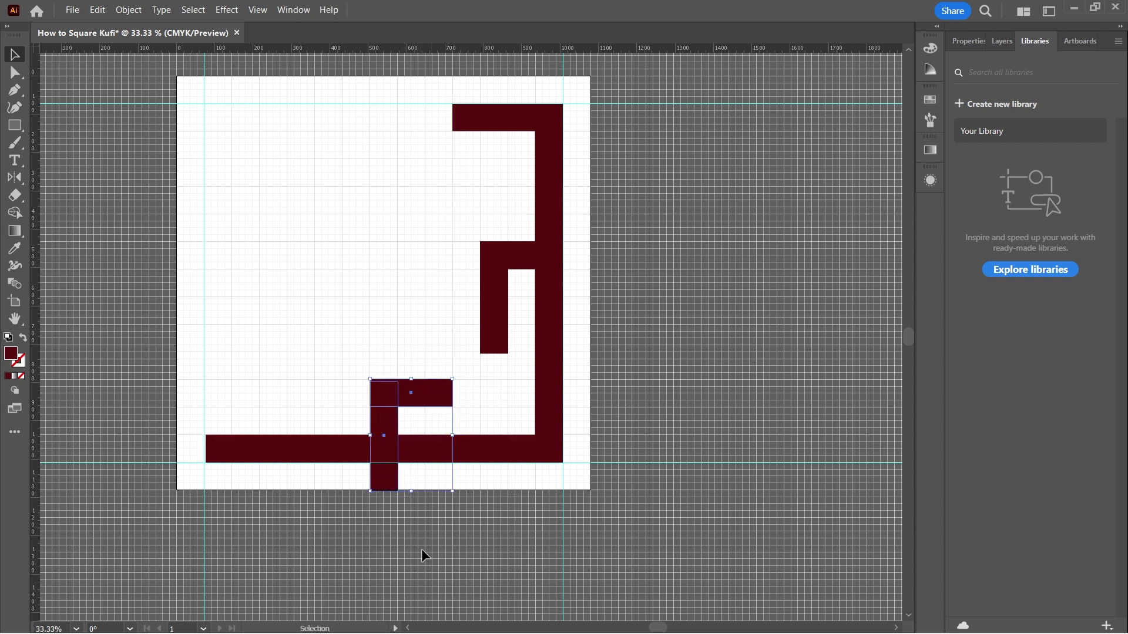
pyautogui.click(383, 477)
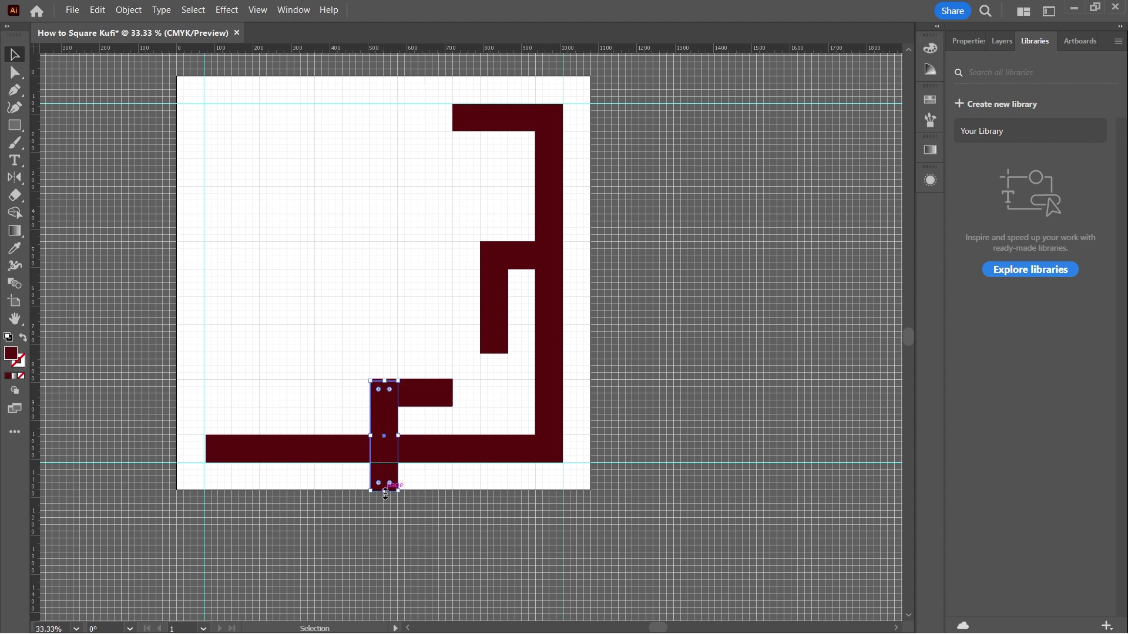
pyautogui.moveTo(385, 495); pyautogui.dragTo(390, 462)
# Duplicate the shortened leg at the lower hook's right end to close a square loop on the bottom bar.
pyautogui.hotkey('ctrl', 'c')
pyautogui.hotkey('ctrl', 'f')
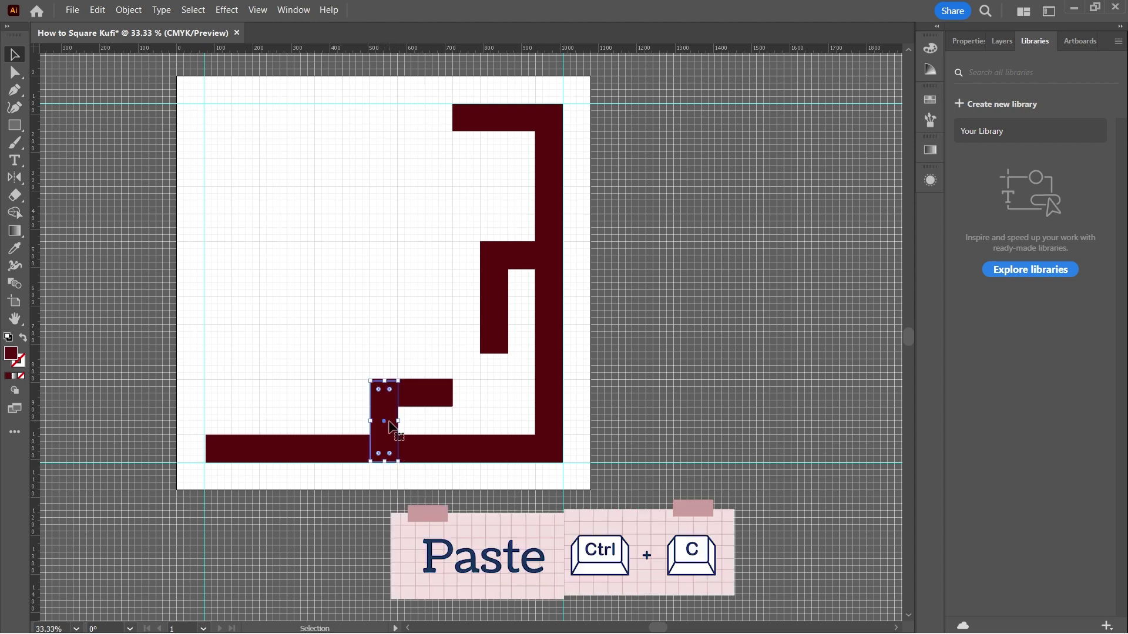
pyautogui.hotkey('ctrl', 'v')
pyautogui.moveTo(461, 366); pyautogui.dragTo(445, 410)
# Duplicate the tall right-hand vertical bar and place the copy along the left guide.
pyautogui.click(246, 448)
pyautogui.hotkey('ctrl', 'c')
pyautogui.click(556, 390)
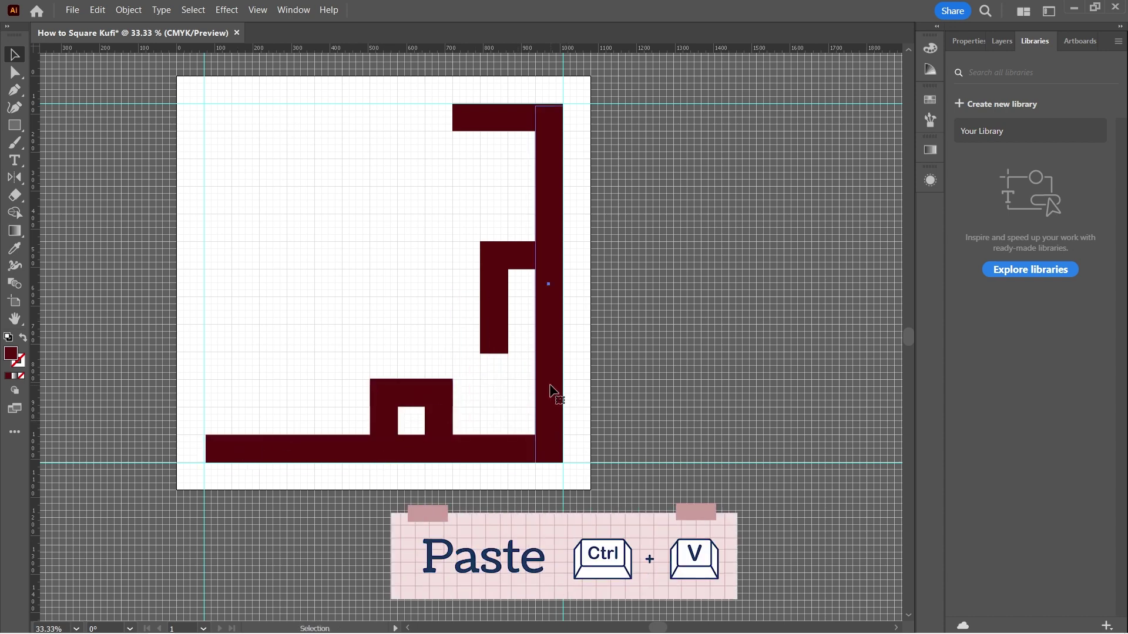
pyautogui.hotkey('ctrl', 'v')
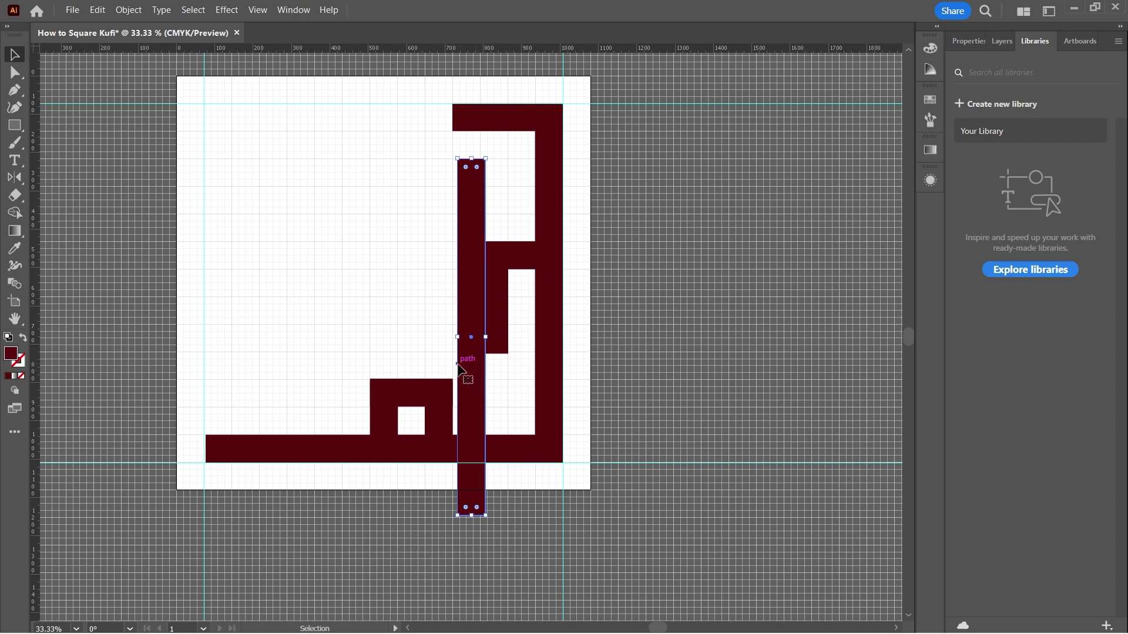
pyautogui.moveTo(458, 365); pyautogui.dragTo(211, 318)
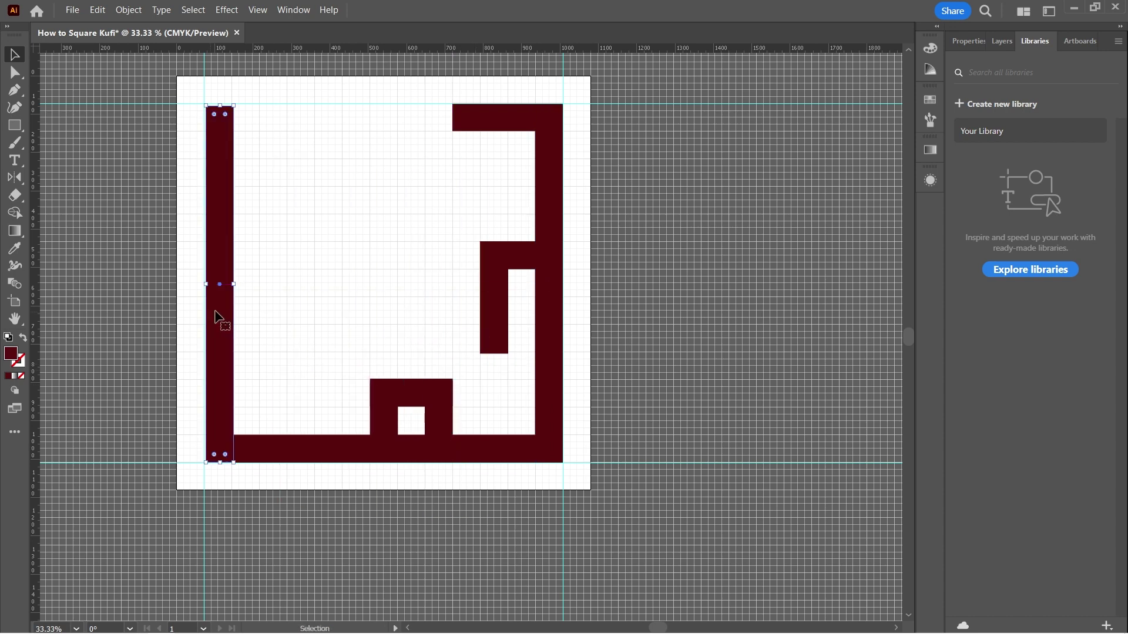
# Duplicate the short top bar and place the copy where the top and left guides meet.
pyautogui.click(493, 118)
pyautogui.hotkey('ctrl', 'c')
pyautogui.hotkey('ctrl', 'v')
pyautogui.moveTo(470, 329); pyautogui.dragTo(269, 125)
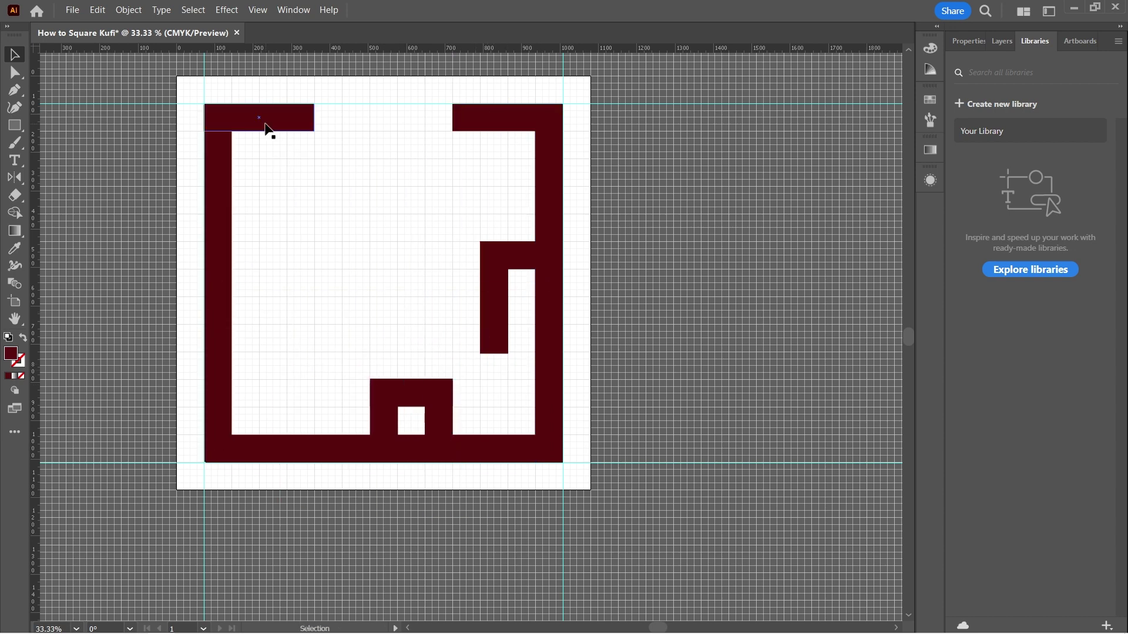
pyautogui.click(519, 220)
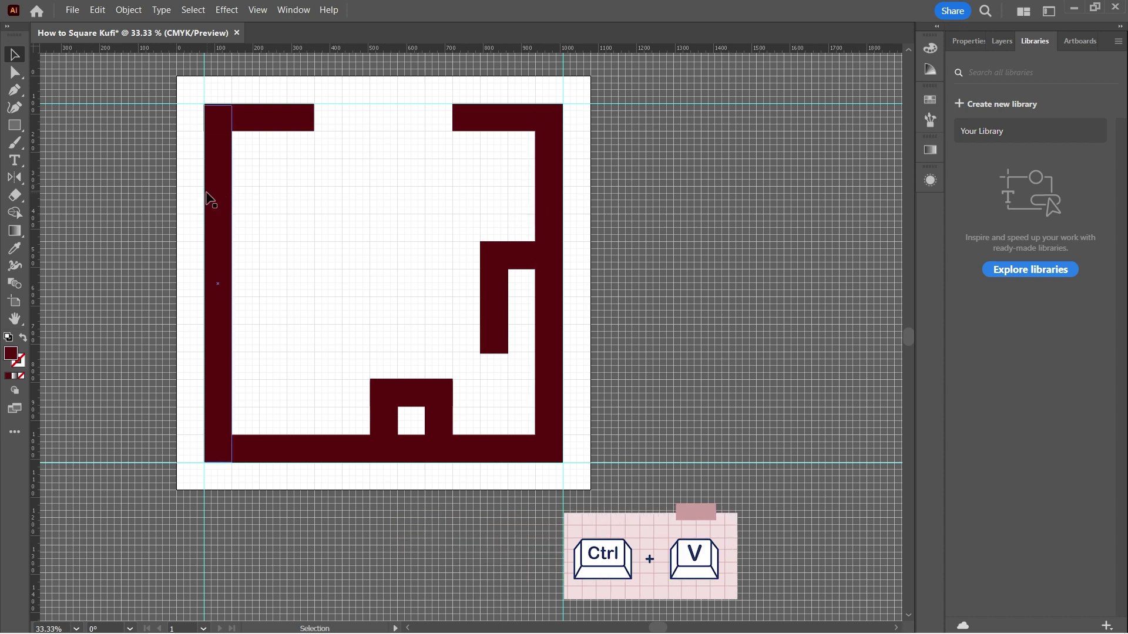
# Duplicate the left vertical bar two grid squares to the right and shorten the bar above to end flush with the copy.
pyautogui.moveTo(209, 196); pyautogui.dragTo(265, 196)
pyautogui.click(311, 125)
pyautogui.moveTo(316, 119); pyautogui.dragTo(287, 118)
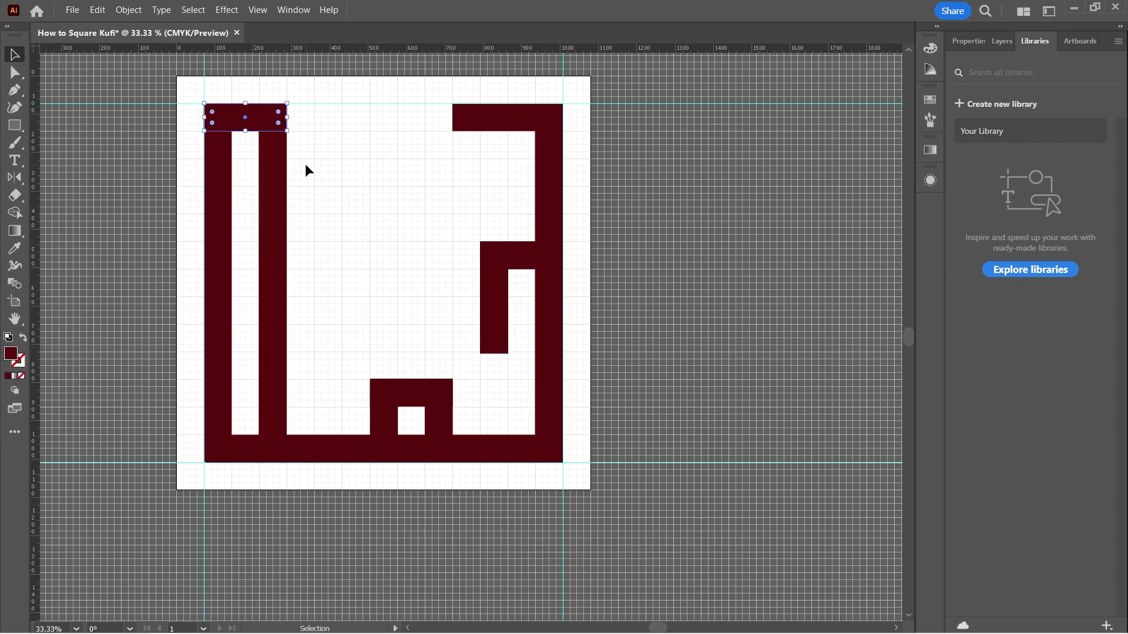
pyautogui.click(305, 164)
# Move the square loop on the bottom bar two grid squares to the left.
pyautogui.moveTo(349, 340); pyautogui.dragTo(451, 405)
pyautogui.moveTo(390, 385); pyautogui.dragTo(337, 385)
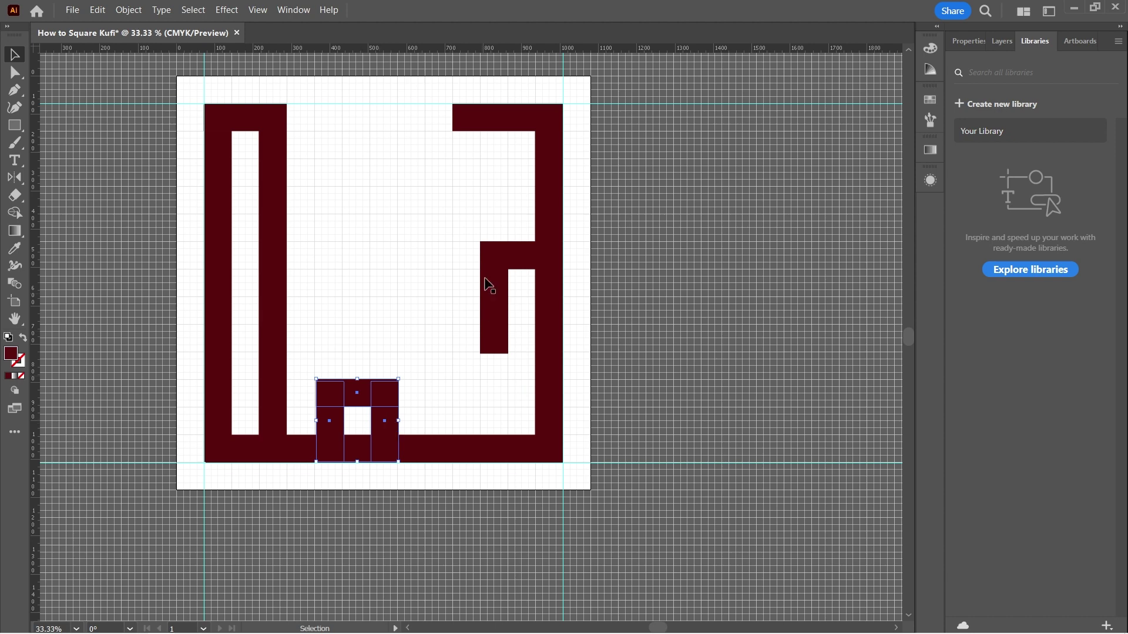
pyautogui.click(425, 388)
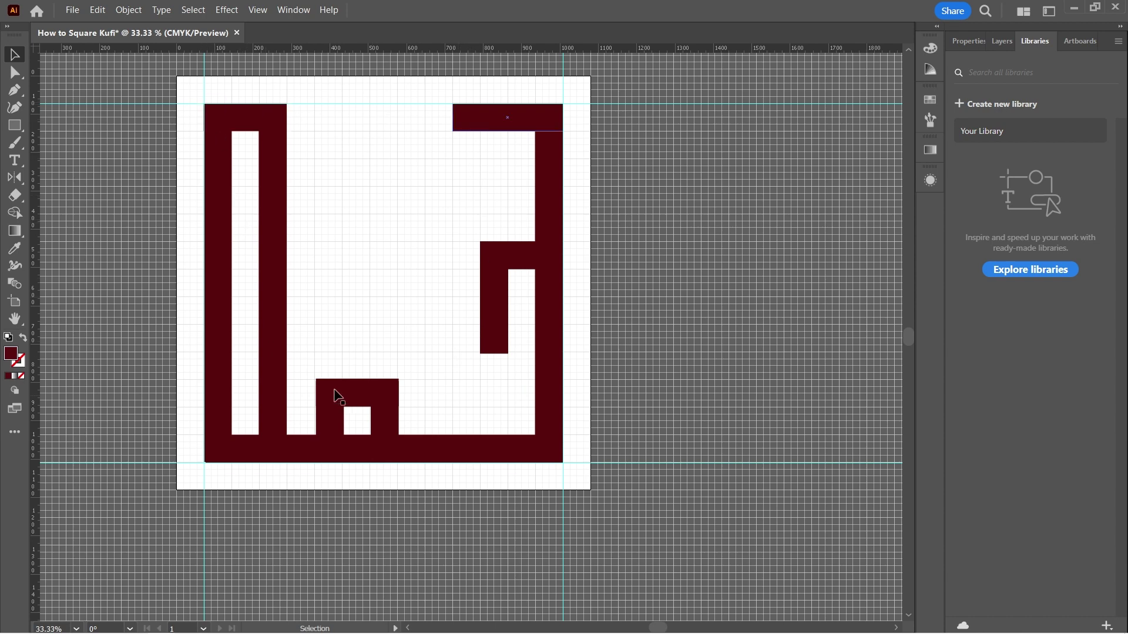
# Draw a square filling the margin guides, swap its fill and stroke, and shrink it two grid squares toward its bottom-left corner.
pyautogui.click(15, 125)
pyautogui.press('shift')
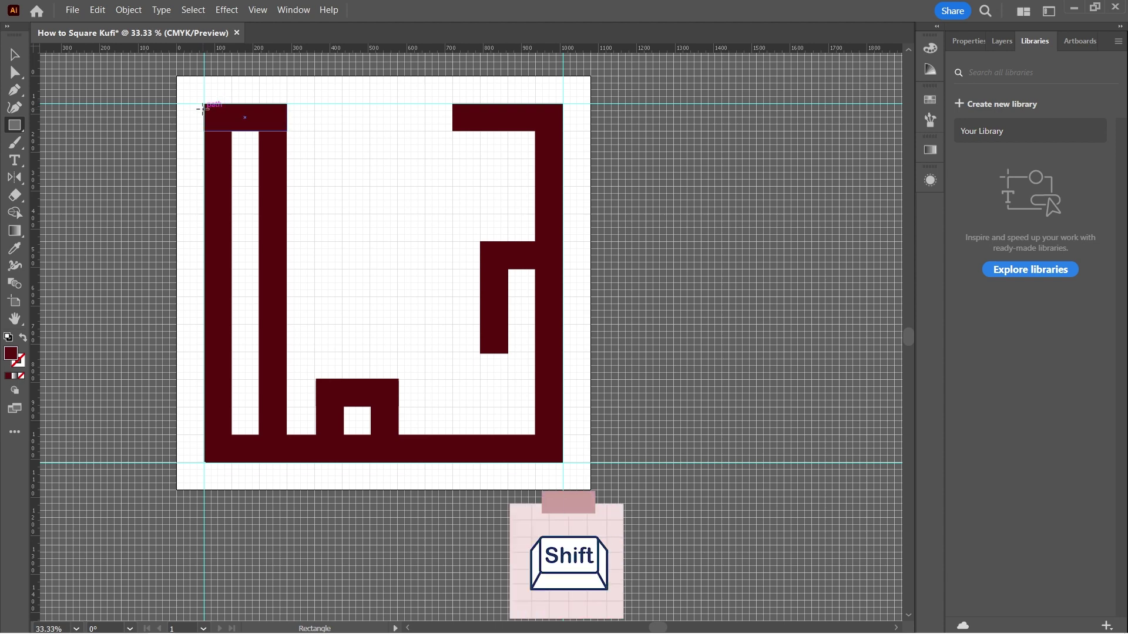
pyautogui.moveTo(203, 105); pyautogui.dragTo(563, 453)
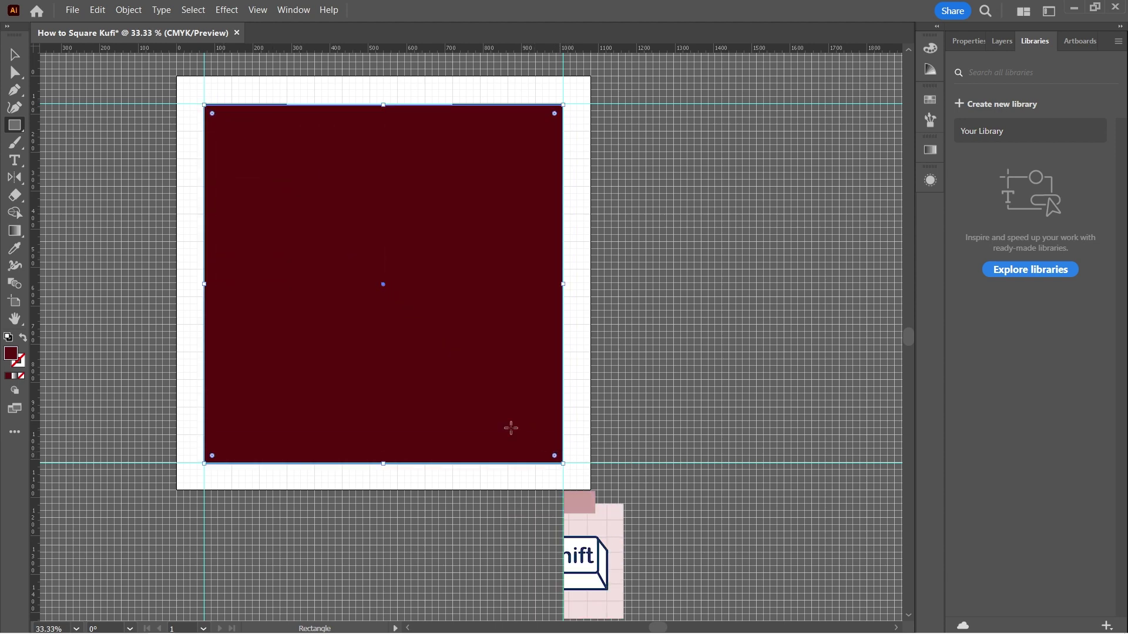
pyautogui.click(22, 339)
pyautogui.press('v')
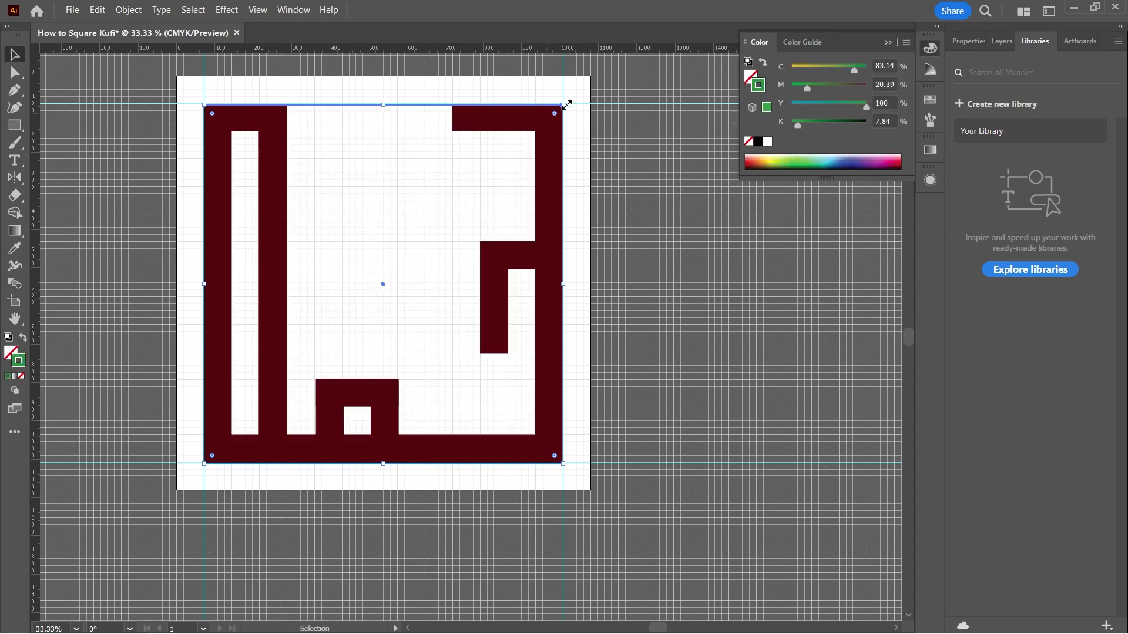
pyautogui.moveTo(566, 104); pyautogui.dragTo(508, 159)
# Unlock the guides, move the top and right guides onto the edges of the outlined square, and lock them again.
pyautogui.rightClick(118, 166)
pyautogui.rightClick(97, 265)
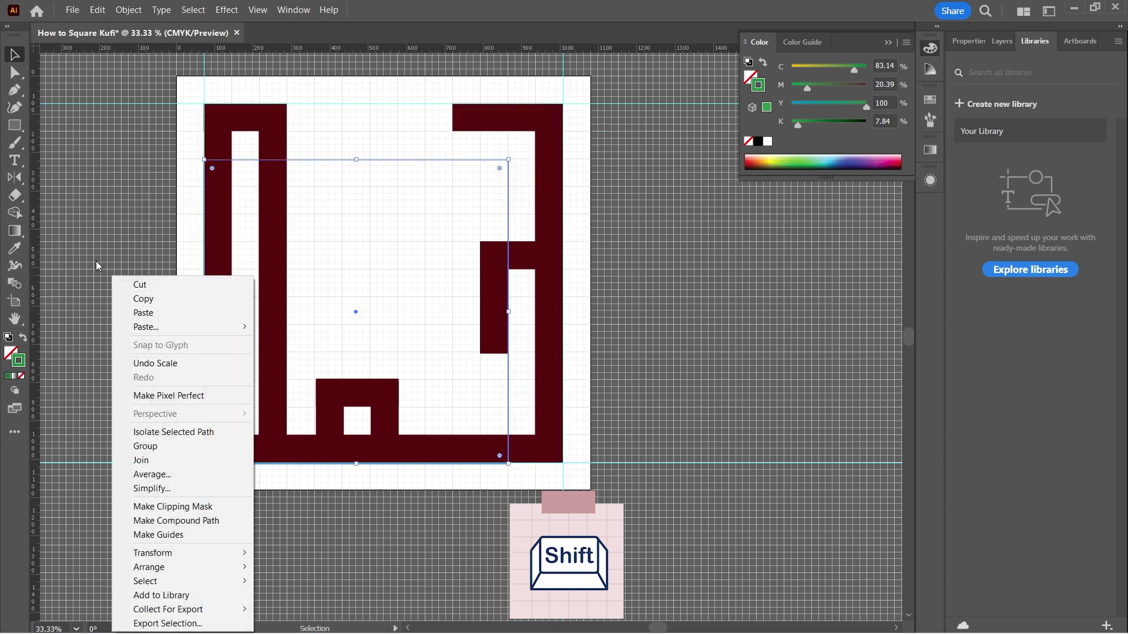
pyautogui.click(86, 247)
pyautogui.rightClick(88, 245)
pyautogui.press('Escape')
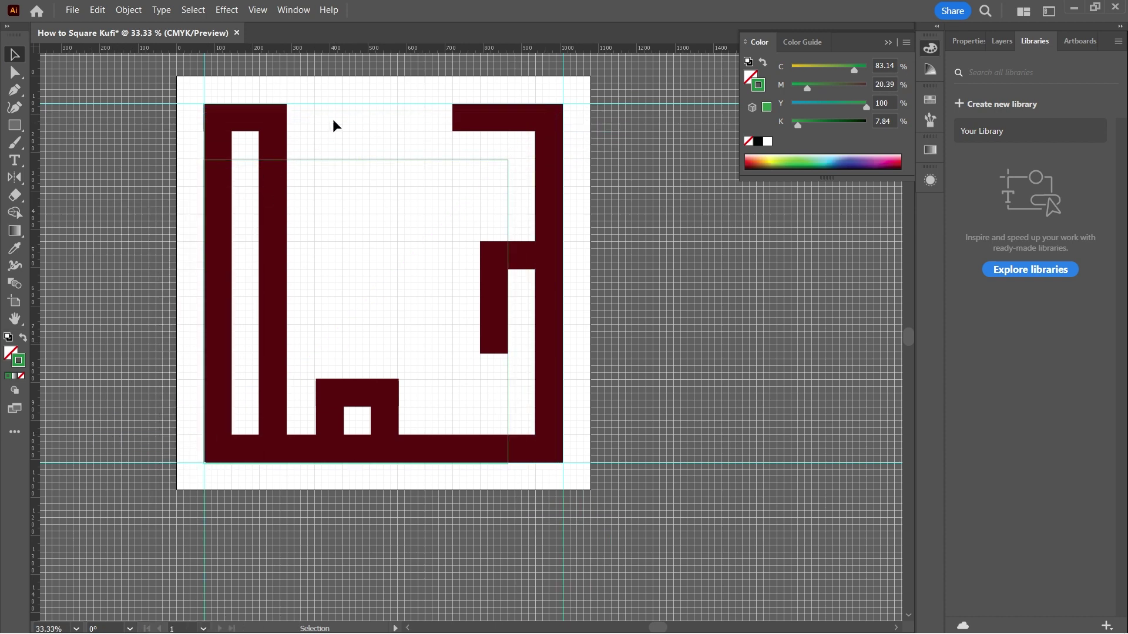
pyautogui.moveTo(352, 104); pyautogui.dragTo(343, 165)
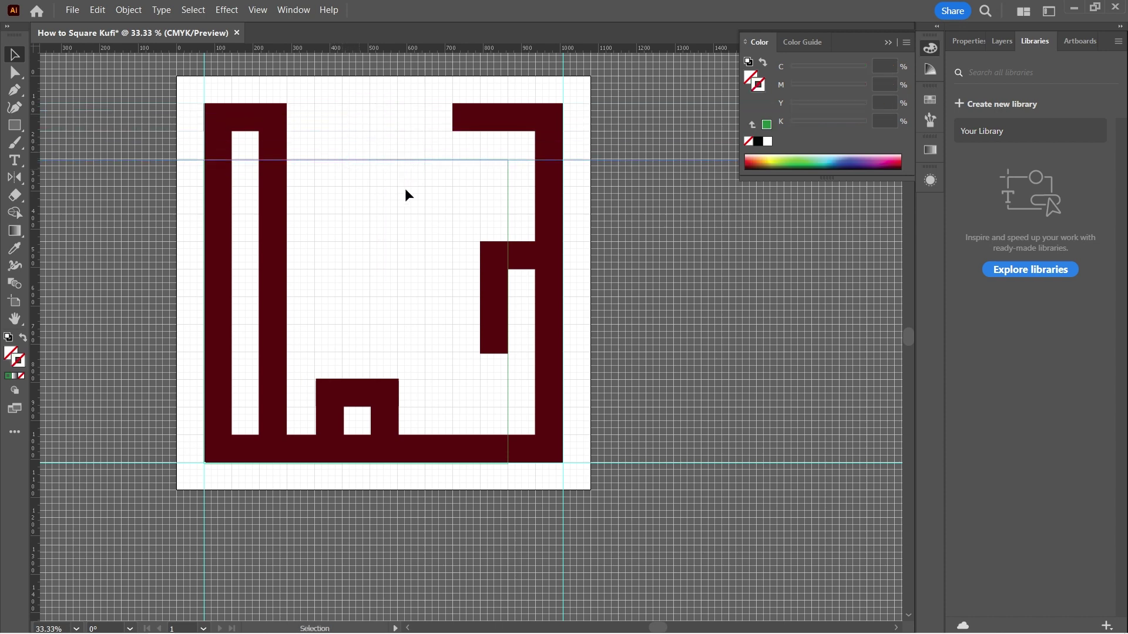
pyautogui.moveTo(564, 526); pyautogui.dragTo(507, 519)
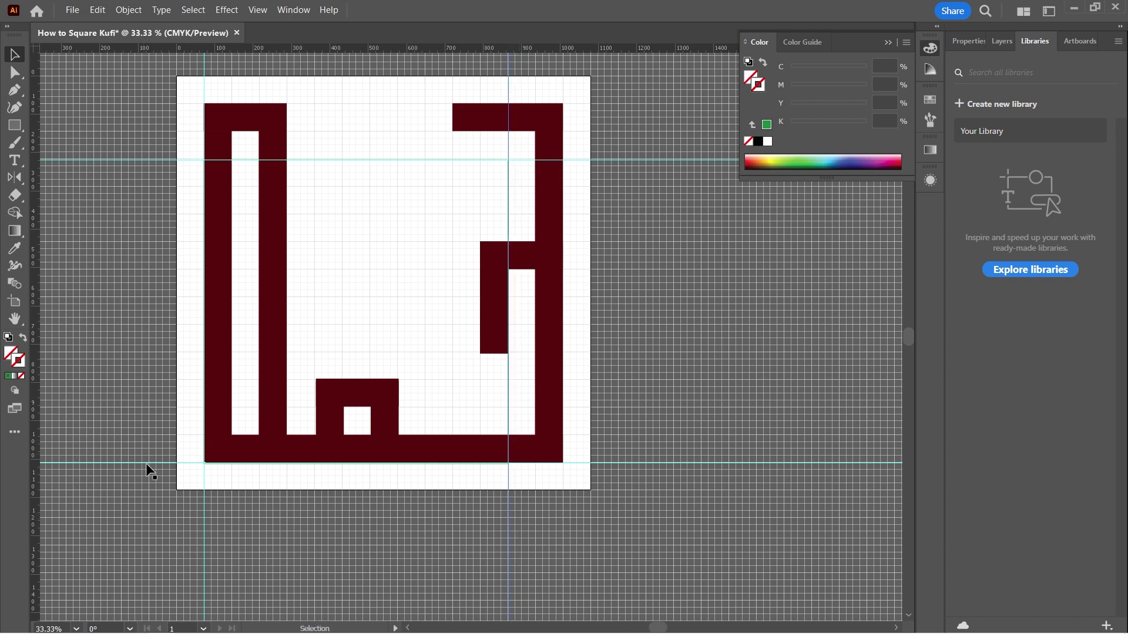
pyautogui.rightClick(96, 253)
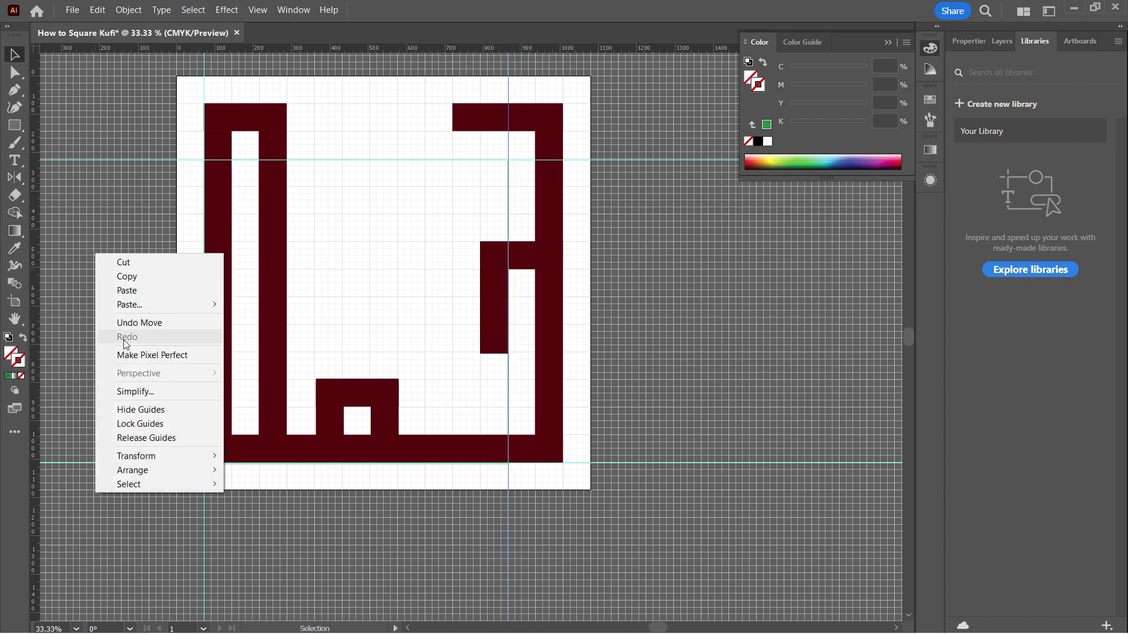
# Move the tall right bar with its top bar and middle hook four grid squares to the left.
pyautogui.moveTo(541, 258); pyautogui.dragTo(493, 207)
pyautogui.hotkey('shift', 'Left')
pyautogui.hotkey('shift', 'Left')
pyautogui.hotkey('shift', 'Left')
pyautogui.hotkey('shift', 'Left')
pyautogui.hotkey('shift', 'Left')
pyautogui.hotkey('shift', 'Left')
pyautogui.hotkey('shift', 'Left')
pyautogui.hotkey('shift', 'Left')
pyautogui.hotkey('shift', 'Left')
pyautogui.hotkey('shift', 'Left')
pyautogui.hotkey('shift', 'Left')
pyautogui.hotkey('shift', 'Left')
pyautogui.hotkey('shift', 'Left')
pyautogui.hotkey('shift', 'Left')
pyautogui.hotkey('shift', 'Left')
pyautogui.hotkey('shift', 'Left')
pyautogui.hotkey('shift', 'Left')
pyautogui.hotkey('shift', 'Left')
pyautogui.hotkey('shift', 'Left')
pyautogui.hotkey('shift', 'Left')
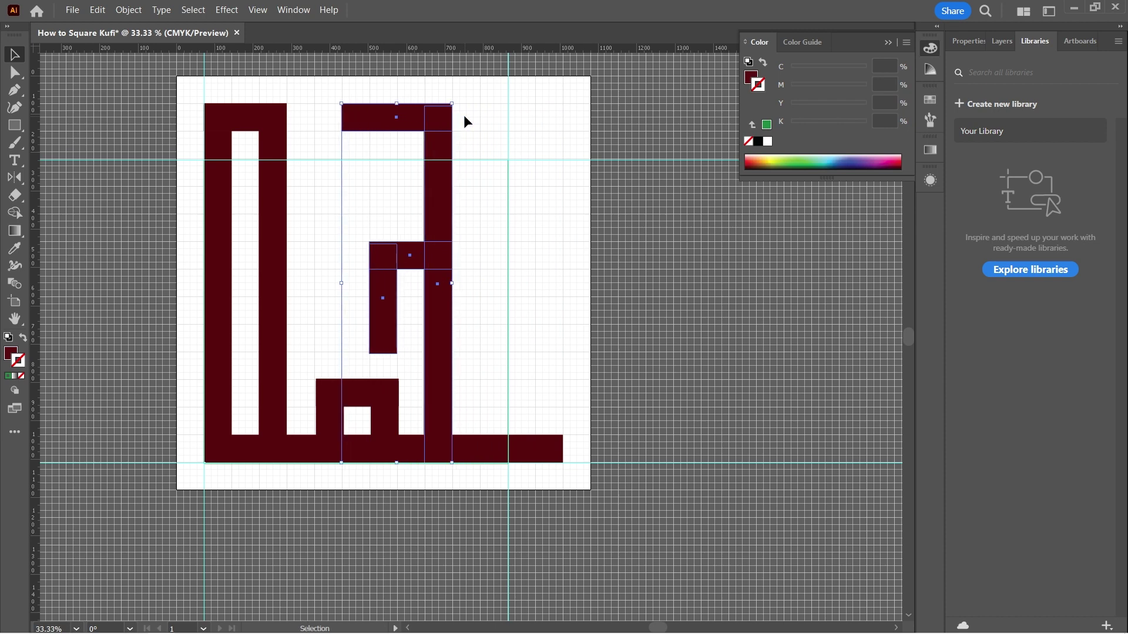
# Shrink the outlined square by another two grid squares so its right edge meets the tall right bar.
pyautogui.click(508, 225)
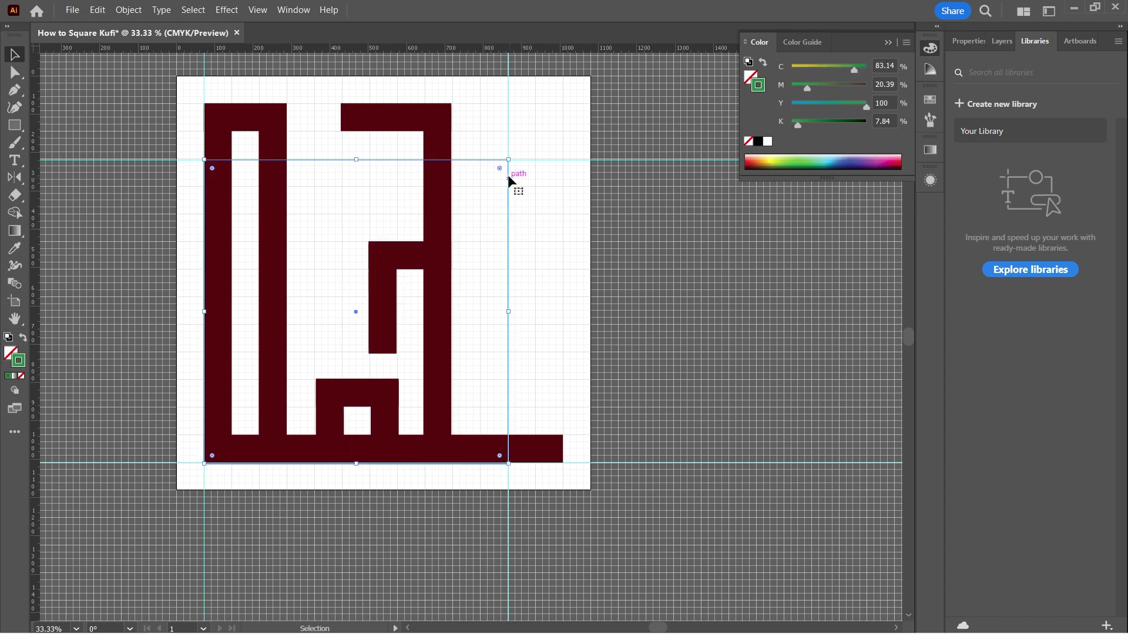
pyautogui.moveTo(509, 160); pyautogui.dragTo(455, 207)
pyautogui.click(505, 450)
# Unlock the guides and realign the right and top guides with the further reduced square.
pyautogui.rightClick(514, 278)
pyautogui.click(529, 300)
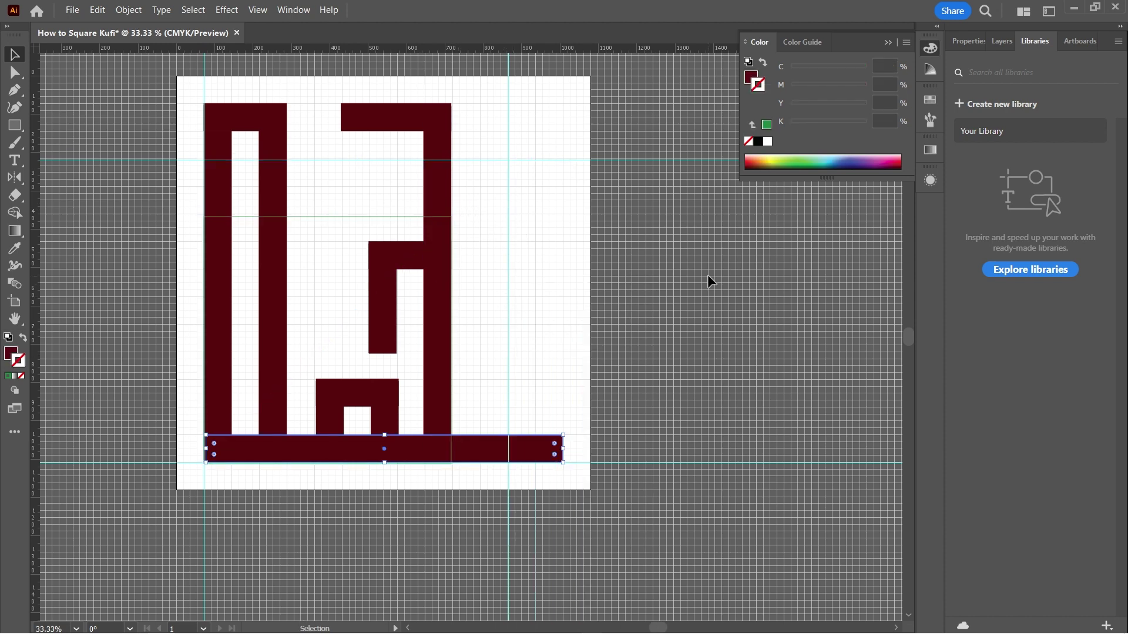
pyautogui.rightClick(708, 276)
pyautogui.click(734, 409)
pyautogui.moveTo(479, 341); pyautogui.dragTo(451, 335)
pyautogui.click(464, 149)
pyautogui.moveTo(473, 158); pyautogui.dragTo(473, 217)
pyautogui.rightClick(511, 288)
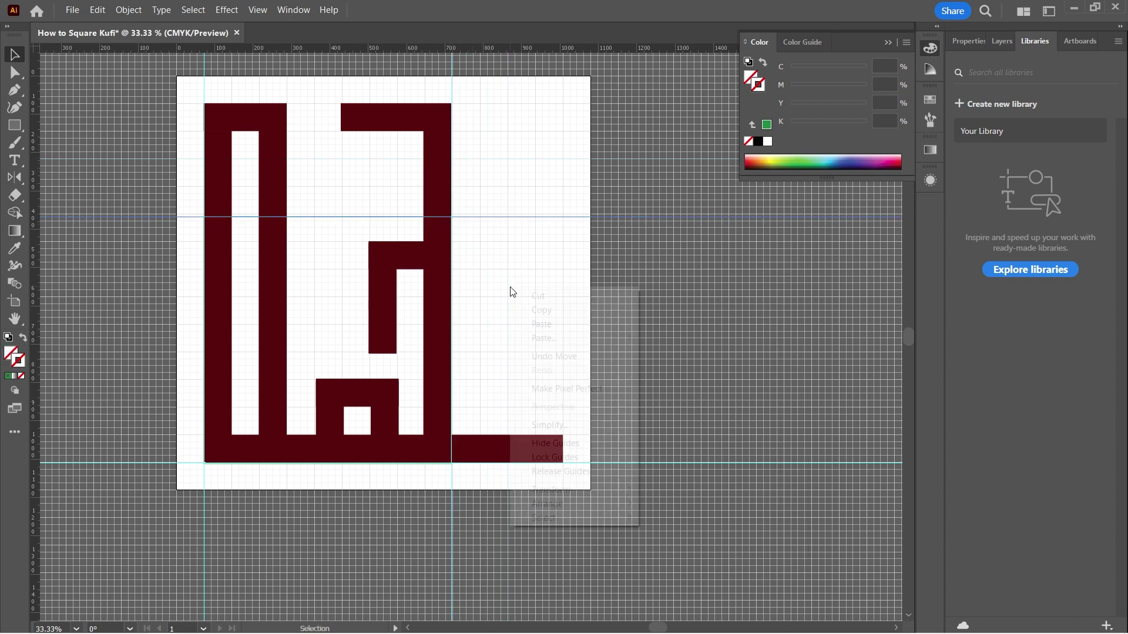
# Shorten the bottom bar to the right guide and lower the top of the middle hook by one grid square.
pyautogui.moveTo(558, 447); pyautogui.dragTo(452, 451)
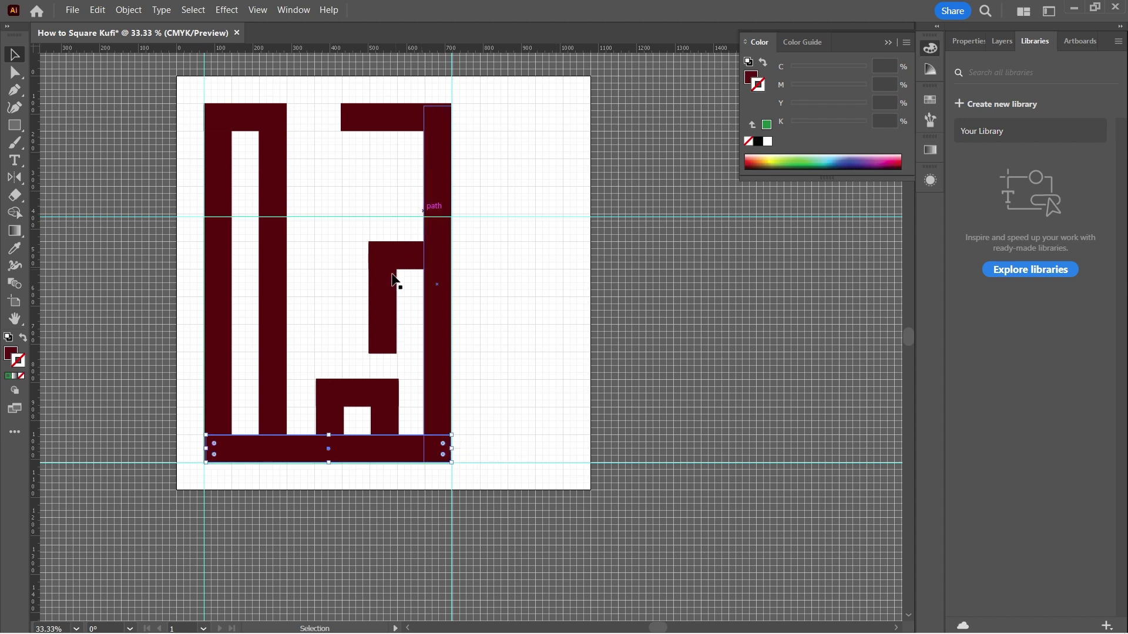
pyautogui.click(380, 300)
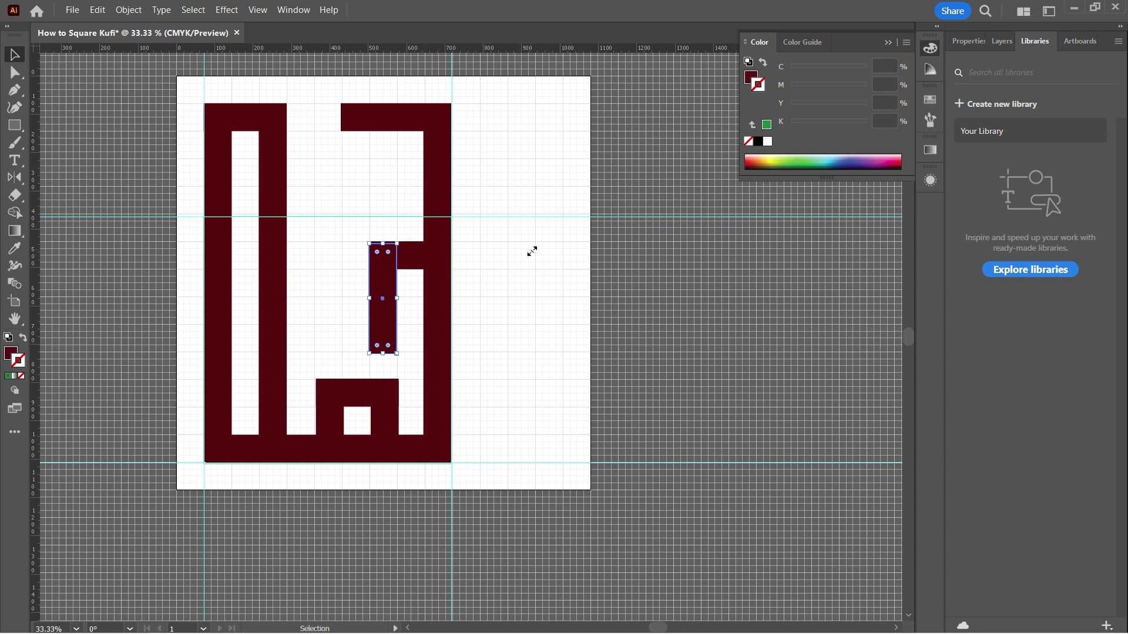
pyautogui.moveTo(429, 256); pyautogui.dragTo(421, 284)
pyautogui.click(389, 260)
pyautogui.moveTo(382, 243); pyautogui.dragTo(383, 268)
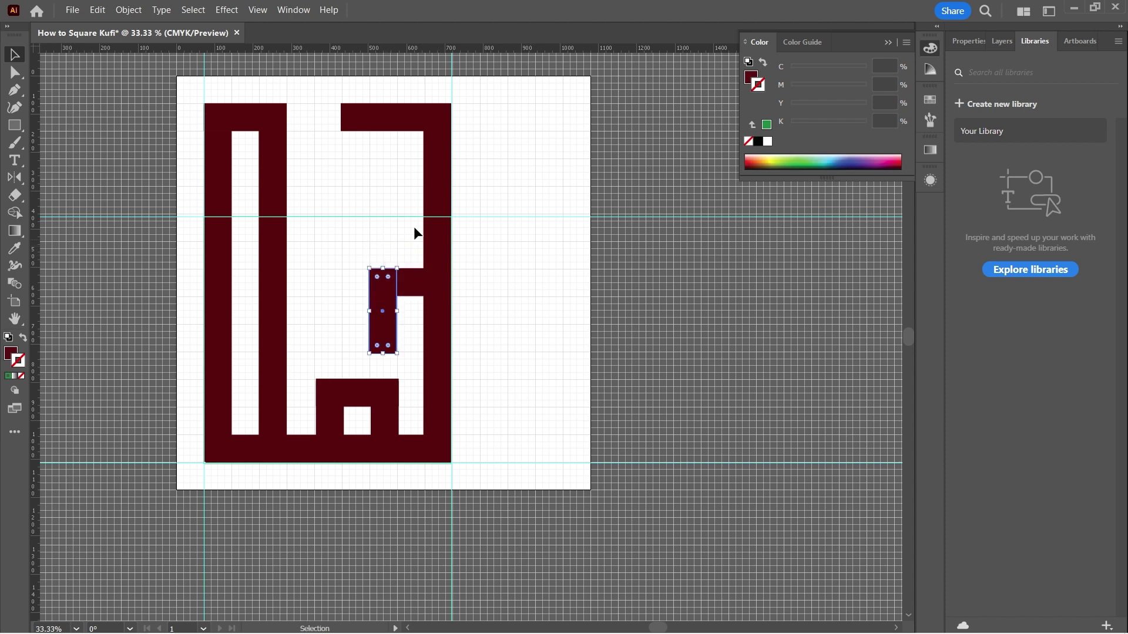
# Lower the top-right bar to the top guide, ending flush with the hook's left edge, and shorten the right bar to match.
pyautogui.click(410, 128)
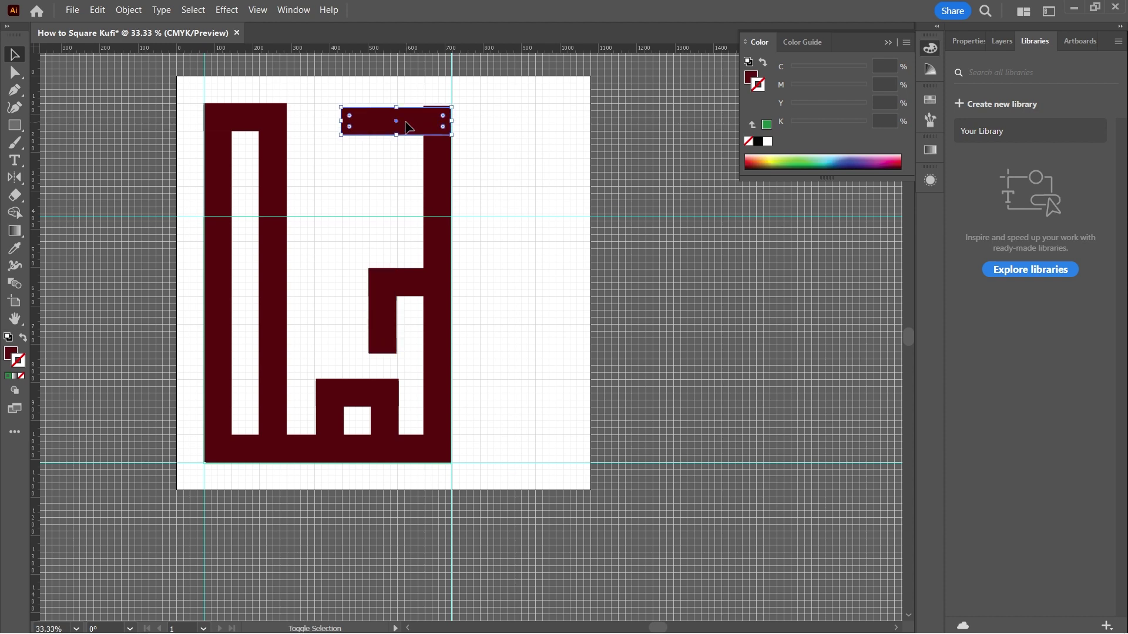
pyautogui.moveTo(403, 119); pyautogui.dragTo(369, 231)
# Shorten the two left vertical bars and lower their connecting bar so the tops are level with the middle hook.
pyautogui.click(272, 176)
pyautogui.moveTo(273, 130); pyautogui.dragTo(274, 244)
pyautogui.click(218, 294)
pyautogui.moveTo(218, 104); pyautogui.dragTo(228, 268)
pyautogui.moveTo(273, 243); pyautogui.dragTo(270, 270)
pyautogui.moveTo(241, 124); pyautogui.dragTo(242, 287)
pyautogui.scroll(2, 242, 288)
pyautogui.moveTo(283, 218); pyautogui.dragTo(281, 218)
pyautogui.click(400, 207)
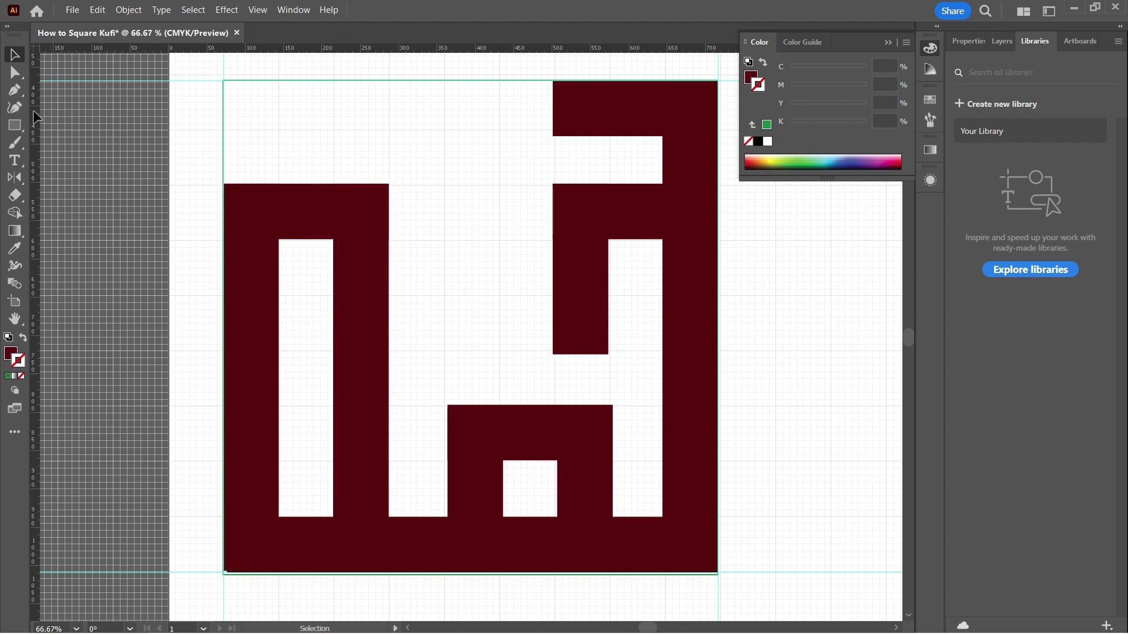
# Draw a bar-width square dot in the corner where the top and left guides meet.
pyautogui.click(17, 125)
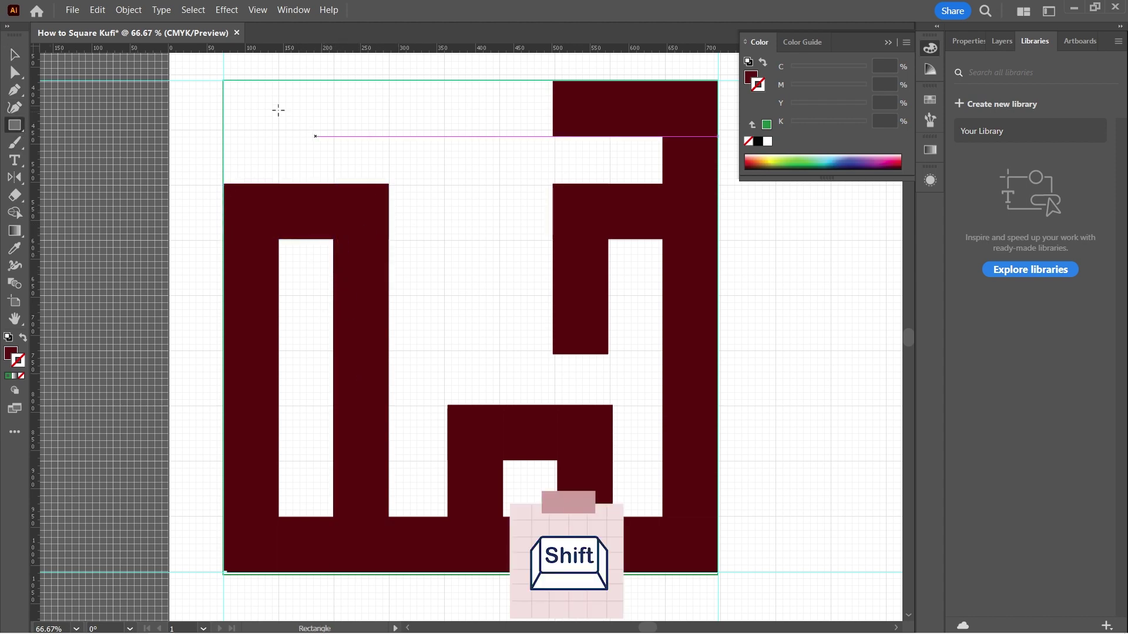
pyautogui.moveTo(224, 81)
pyautogui.mouseDown()
pyautogui.moveTo(258, 130)
pyautogui.moveTo(279, 136)
pyautogui.mouseUp()
pyautogui.press('v')
pyautogui.click(276, 139)
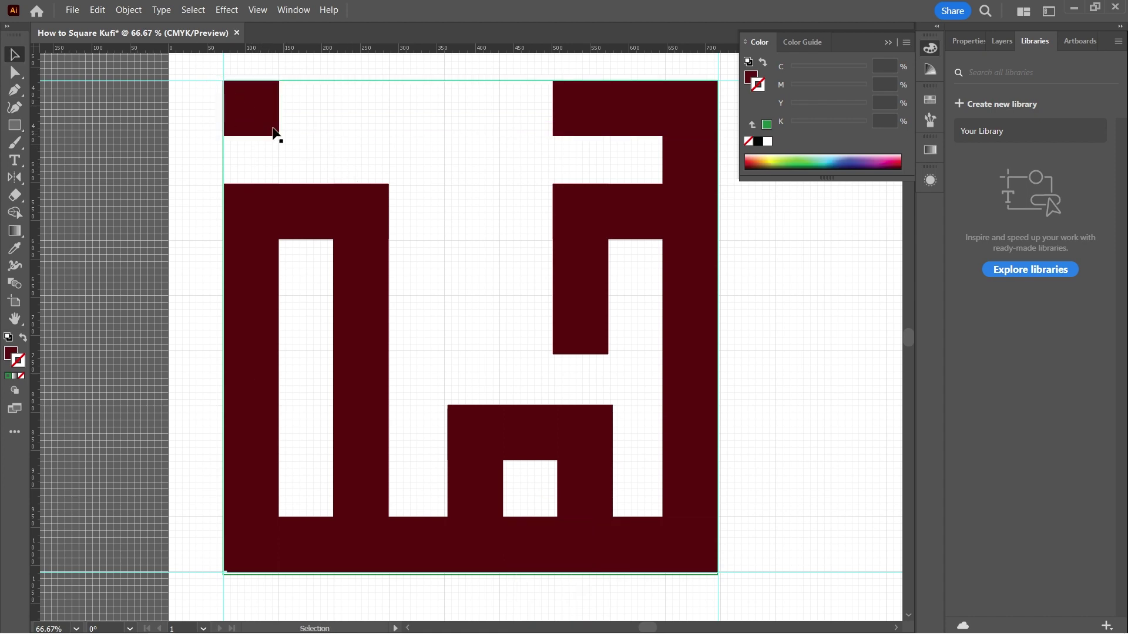
# Duplicate the square dot and place the copy along the top guide, leaving a one-square gap.
pyautogui.click(245, 120)
pyautogui.hotkey('ctrl', 'c')
pyautogui.hotkey('ctrl', 'v')
pyautogui.click(254, 121)
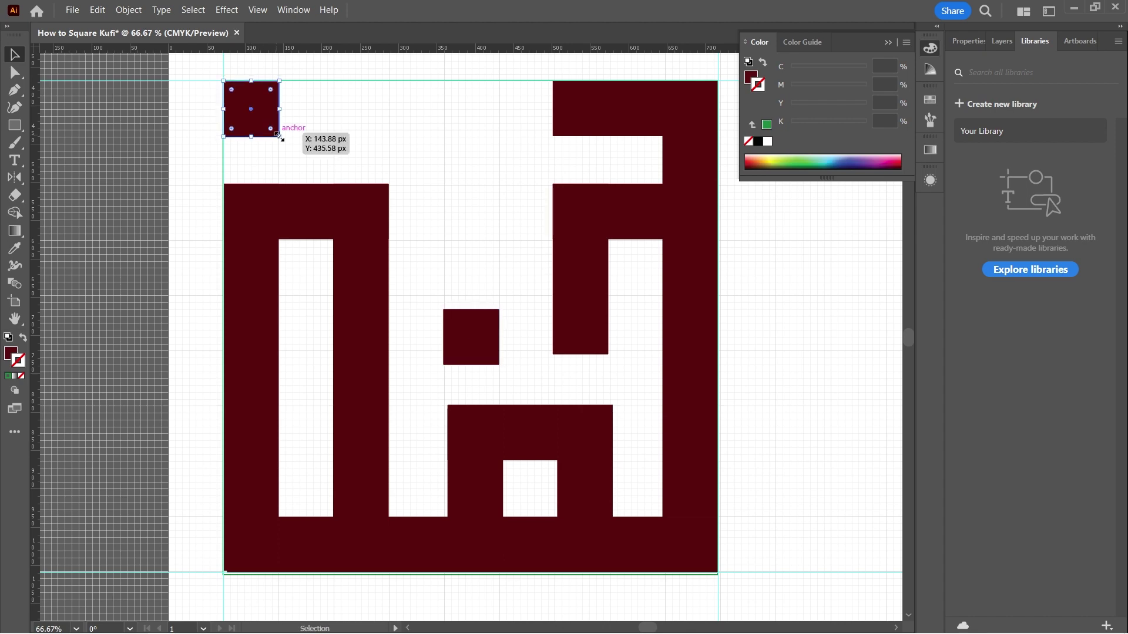
pyautogui.moveTo(473, 352); pyautogui.dragTo(237, 139)
# Duplicate the dots and place three copies in the middle column: on the top guide, just beneath it, and above the square loop.
pyautogui.click(432, 130)
pyautogui.hotkey('ctrl', 'c')
pyautogui.hotkey('ctrl', 'v')
pyautogui.press('v')
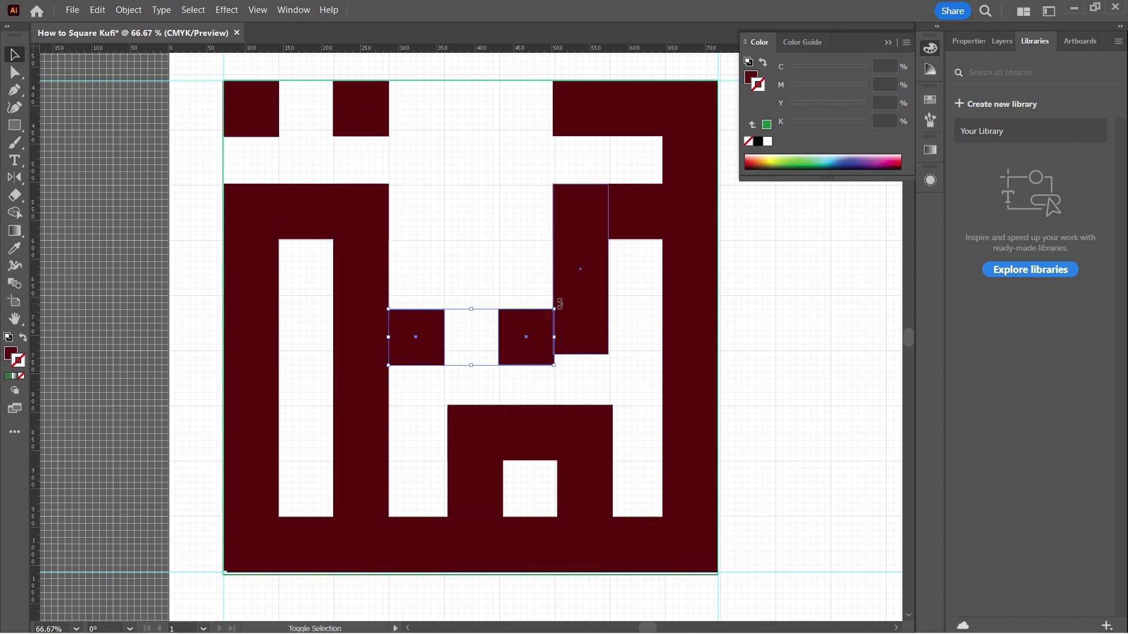
pyautogui.moveTo(562, 324); pyautogui.dragTo(516, 382)
pyautogui.moveTo(473, 216); pyautogui.dragTo(473, 180)
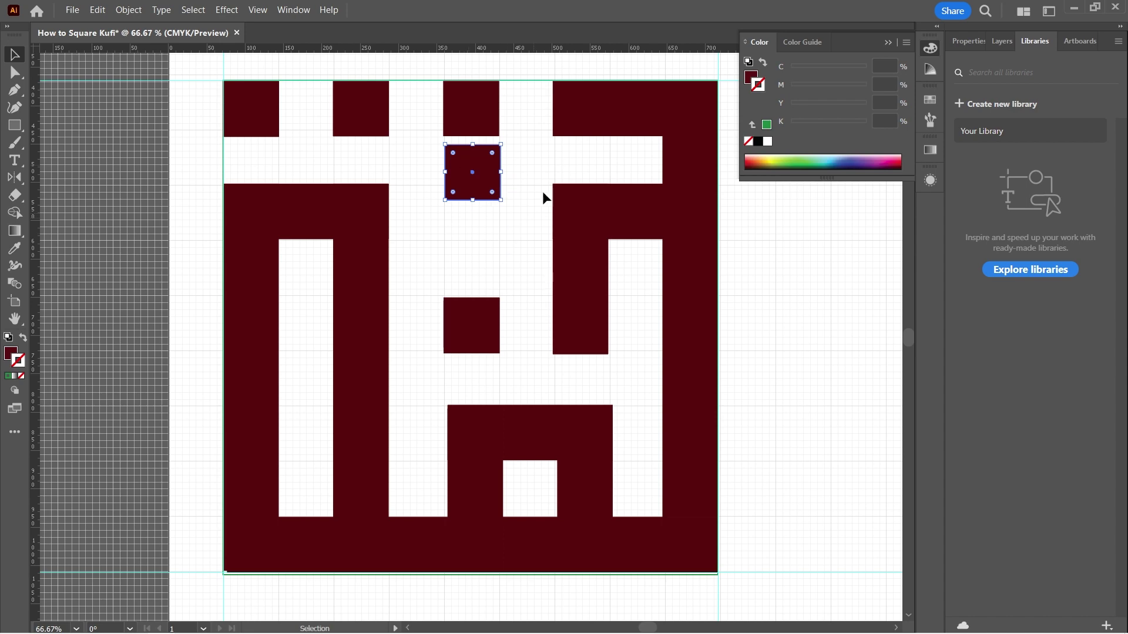
# Move the second dot on the top guide closer to the first and remove the green outlined square.
pyautogui.moveTo(346, 110); pyautogui.dragTo(312, 108)
pyautogui.click(811, 235)
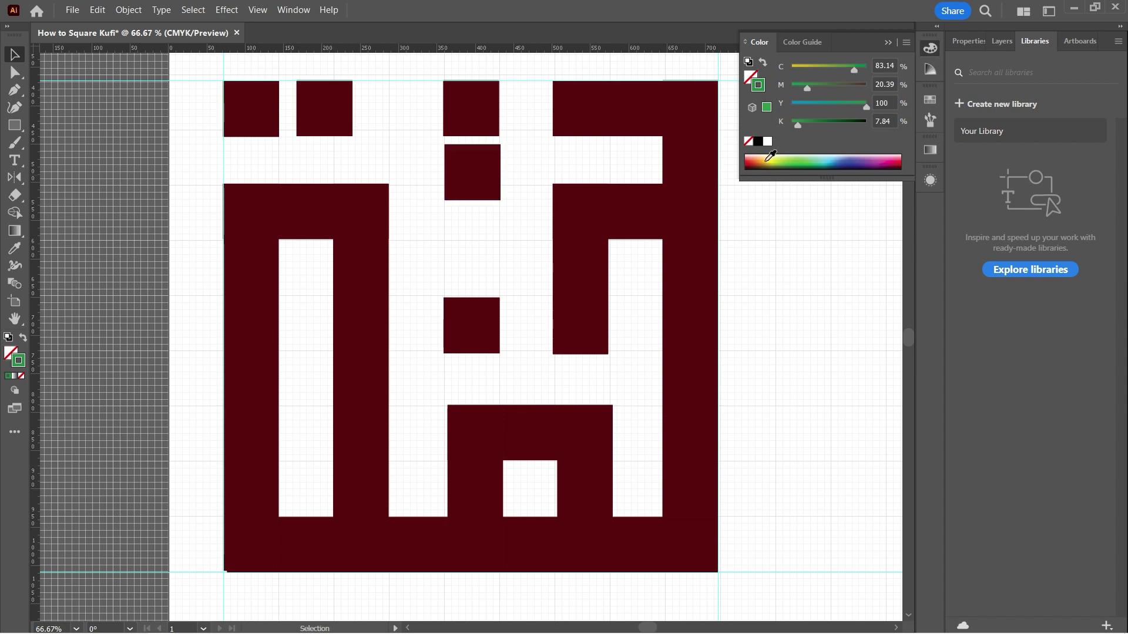
pyautogui.click(926, 50)
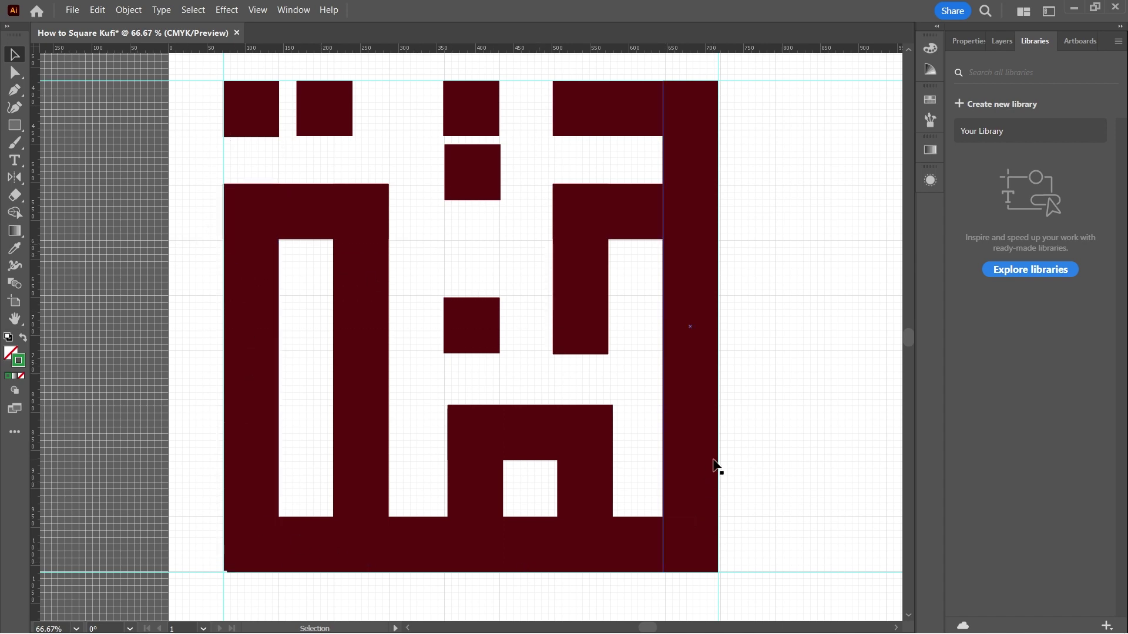
# Select all the dark red shapes of the design and group them.
pyautogui.moveTo(754, 122); pyautogui.dragTo(221, 573)
pyautogui.click(143, 8)
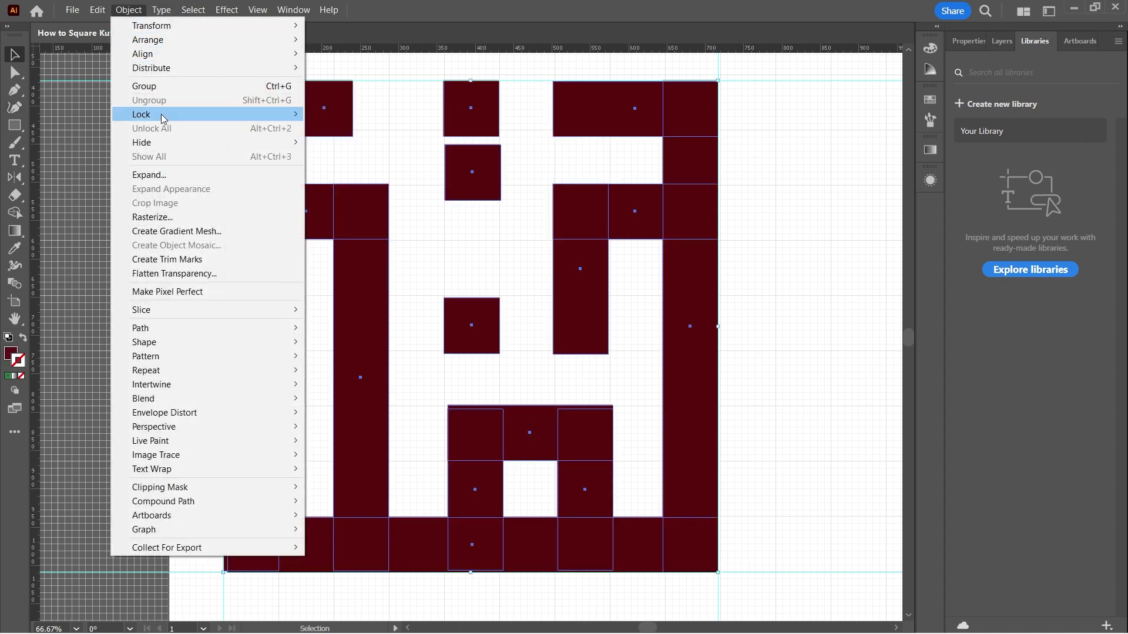
pyautogui.click(166, 87)
pyautogui.click(745, 200)
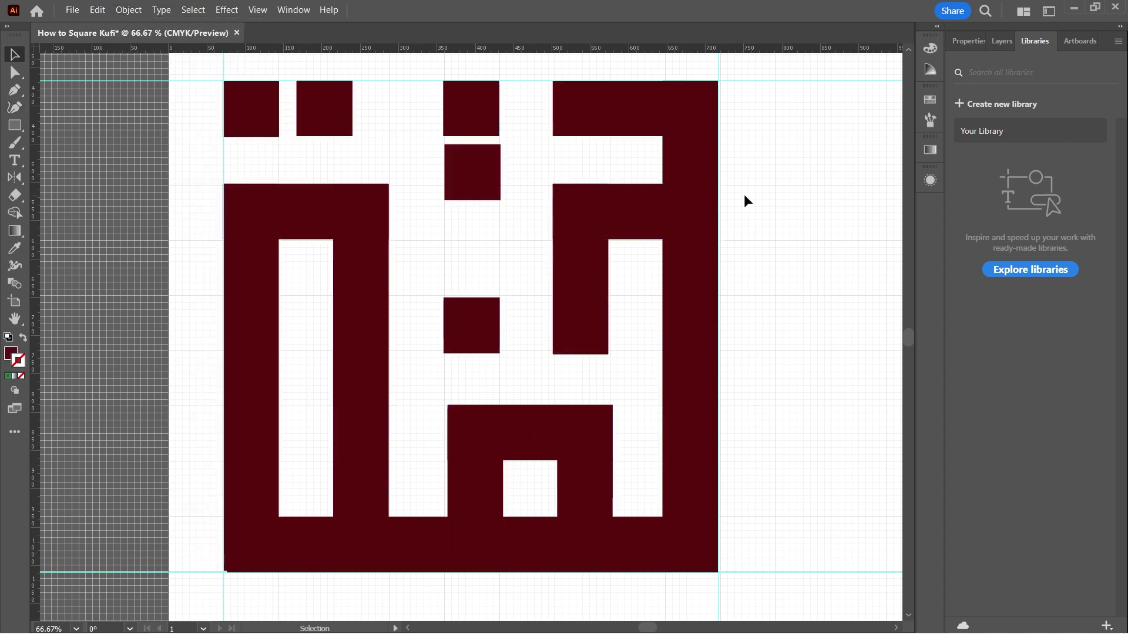
# Merge all the overlapping dark red bars into one continuous shape with Shape Builder, keeping the five dots separate.
pyautogui.click(263, 219)
pyautogui.click(16, 195)
pyautogui.moveTo(264, 140); pyautogui.dragTo(722, 564)
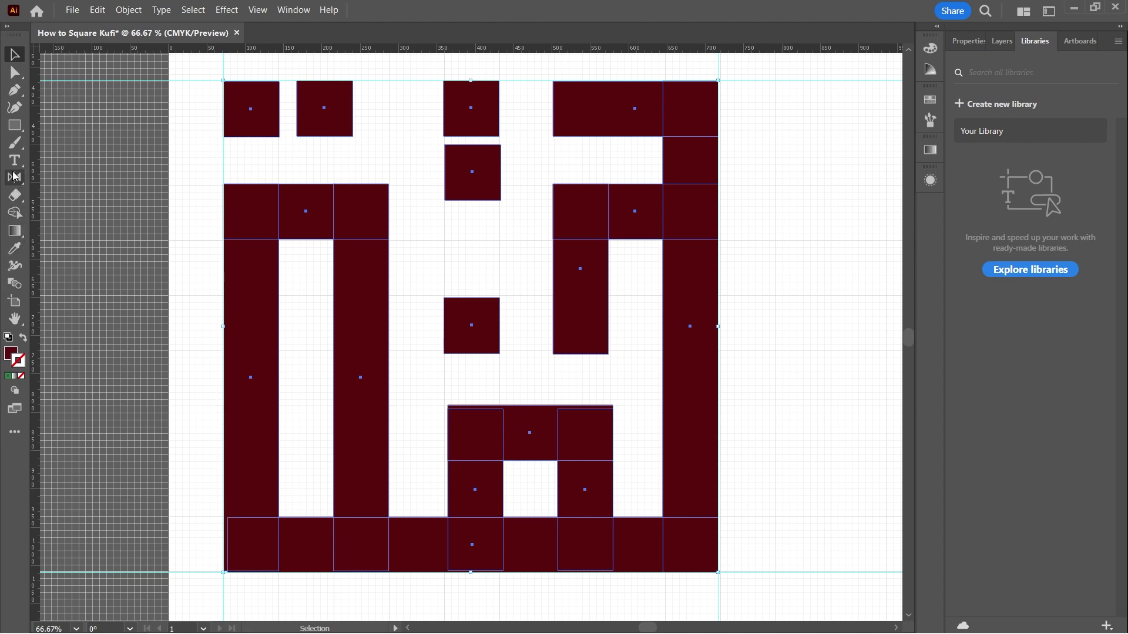
pyautogui.click(13, 213)
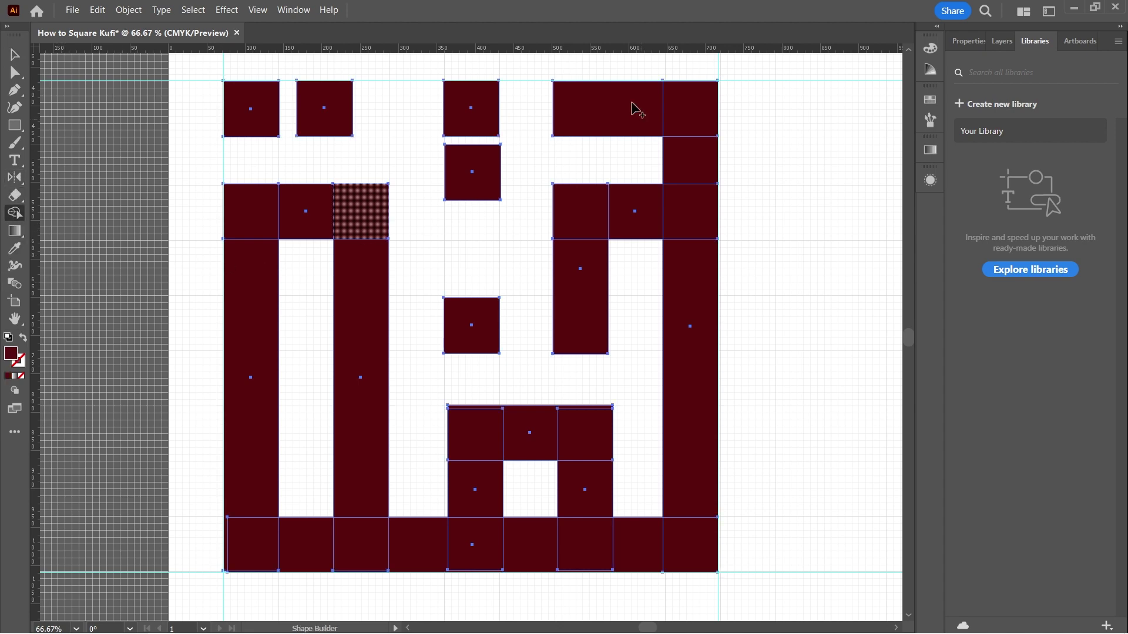
pyautogui.moveTo(573, 104)
pyautogui.mouseDown()
pyautogui.moveTo(608, 109)
pyautogui.moveTo(695, 158)
pyautogui.moveTo(699, 408)
pyautogui.moveTo(681, 527)
pyautogui.moveTo(662, 554)
pyautogui.moveTo(476, 544)
pyautogui.moveTo(518, 435)
pyautogui.moveTo(587, 494)
pyautogui.moveTo(580, 529)
pyautogui.moveTo(456, 551)
pyautogui.moveTo(255, 534)
pyautogui.moveTo(264, 247)
pyautogui.moveTo(327, 210)
pyautogui.moveTo(357, 247)
pyautogui.moveTo(361, 381)
pyautogui.mouseUp()
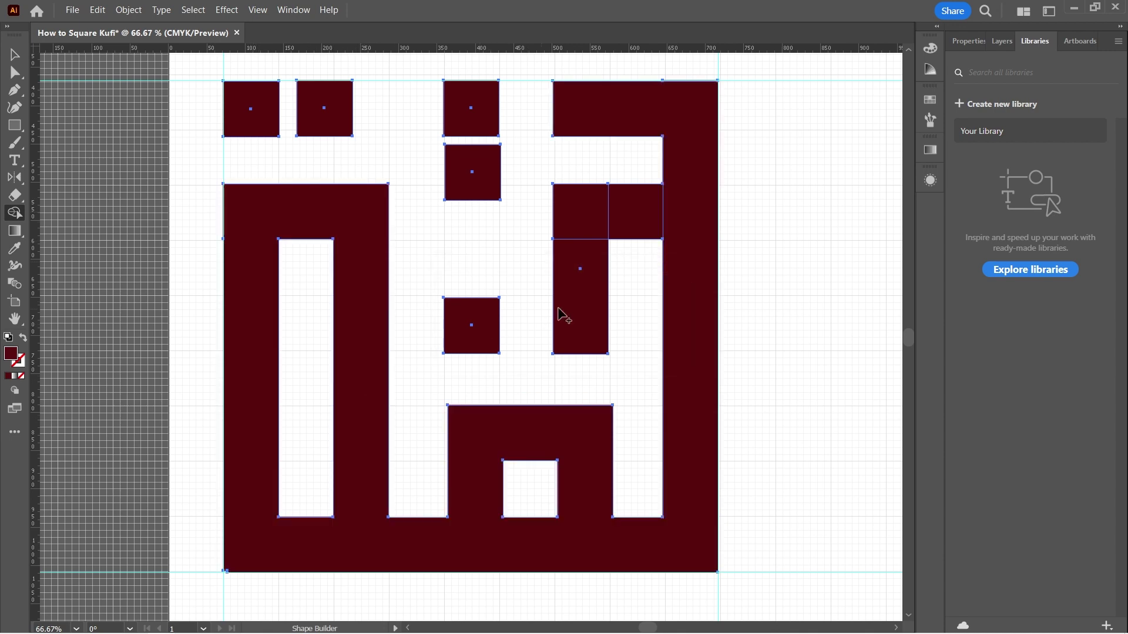
pyautogui.moveTo(584, 322)
pyautogui.mouseDown()
pyautogui.moveTo(592, 217)
pyautogui.moveTo(600, 207)
pyautogui.moveTo(680, 227)
pyautogui.mouseUp()
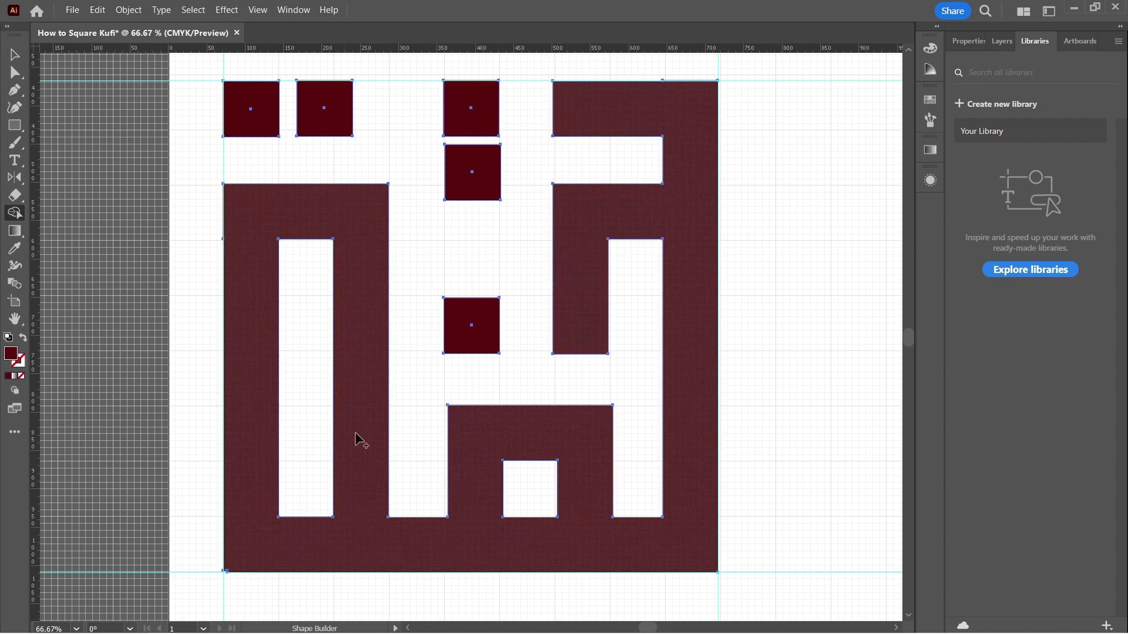
pyautogui.click(14, 54)
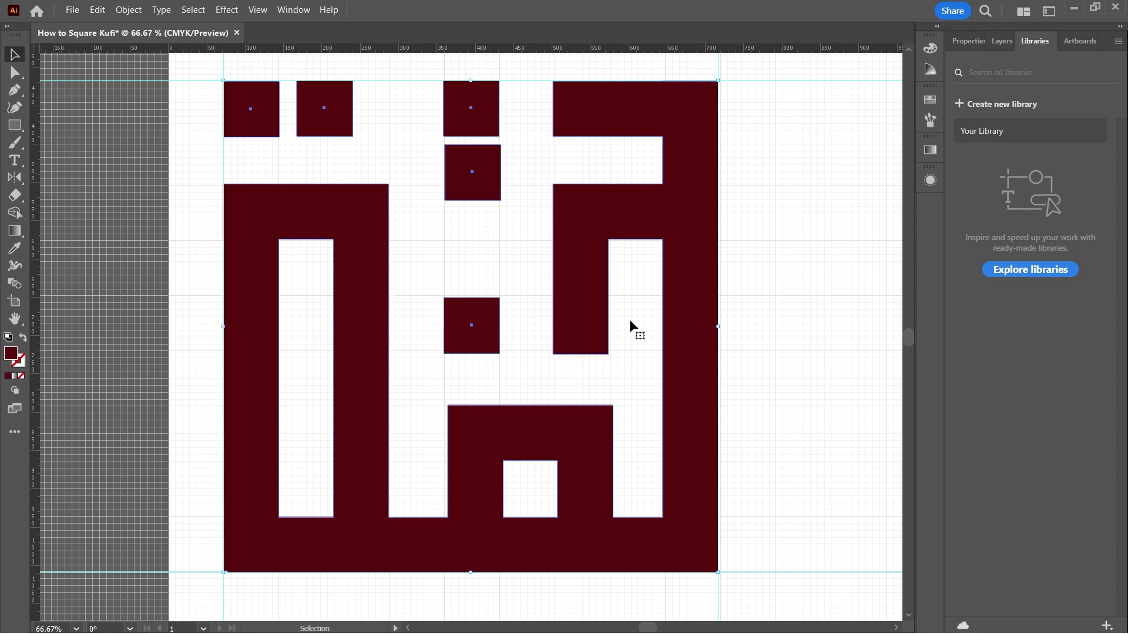
pyautogui.click(802, 241)
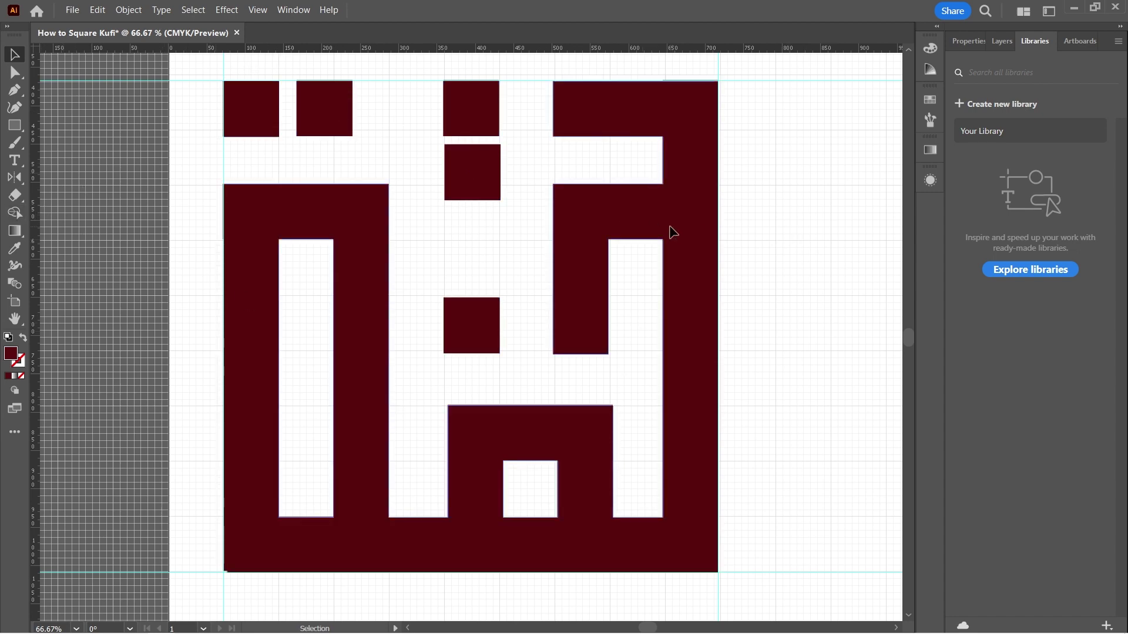
# Select the complete design, including the dots, and move it closer to the centre of the artboard.
pyautogui.moveTo(673, 232); pyautogui.dragTo(660, 254)
pyautogui.hotkey('ctrl', 'a')
pyautogui.hotkey('ctrl', '0')
pyautogui.moveTo(317, 304)
pyautogui.mouseDown()
pyautogui.moveTo(327, 306)
pyautogui.moveTo(303, 297)
pyautogui.mouseUp()
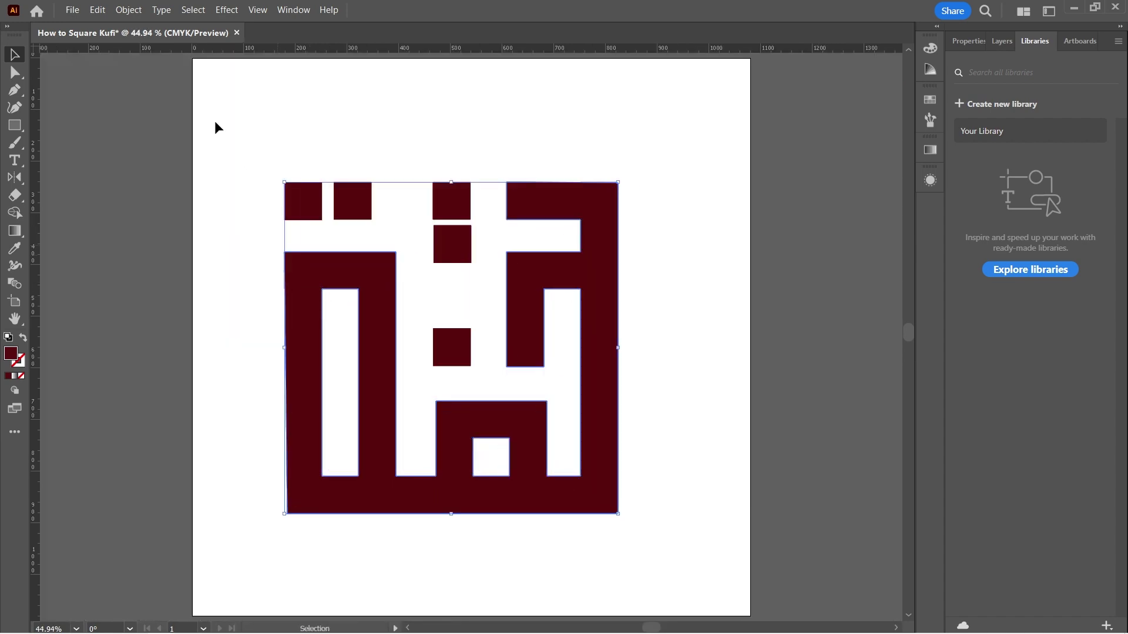
pyautogui.moveTo(211, 119); pyautogui.dragTo(595, 519)
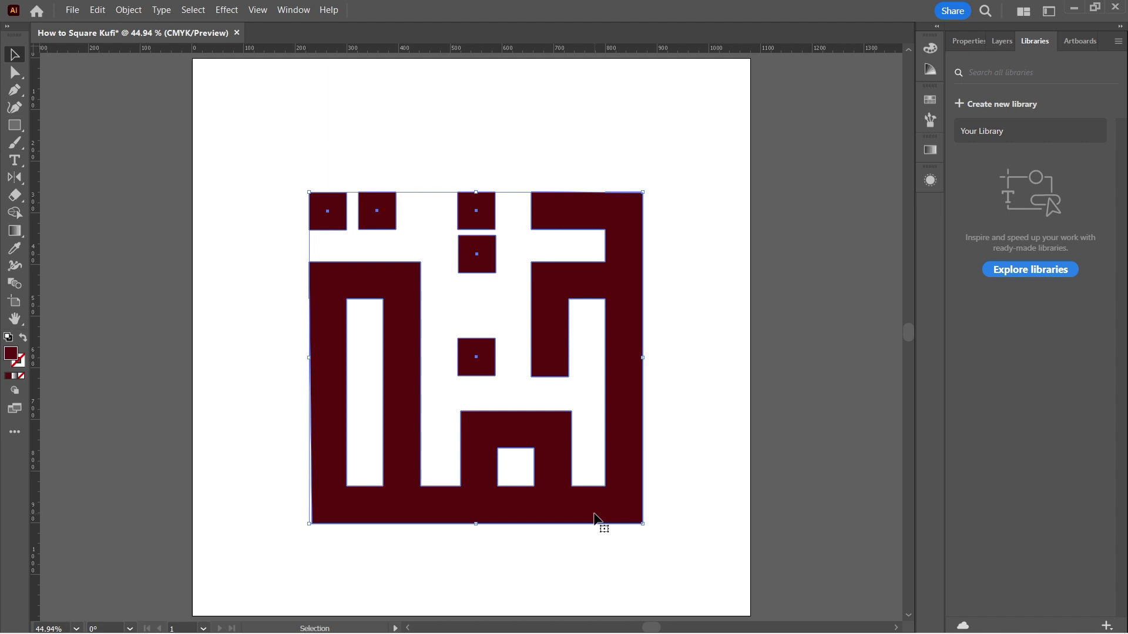
# Round all corners of the merged shape and the dots to a radius of about 11 px with Direct Selection.
pyautogui.hotkey('ctrl', '1')
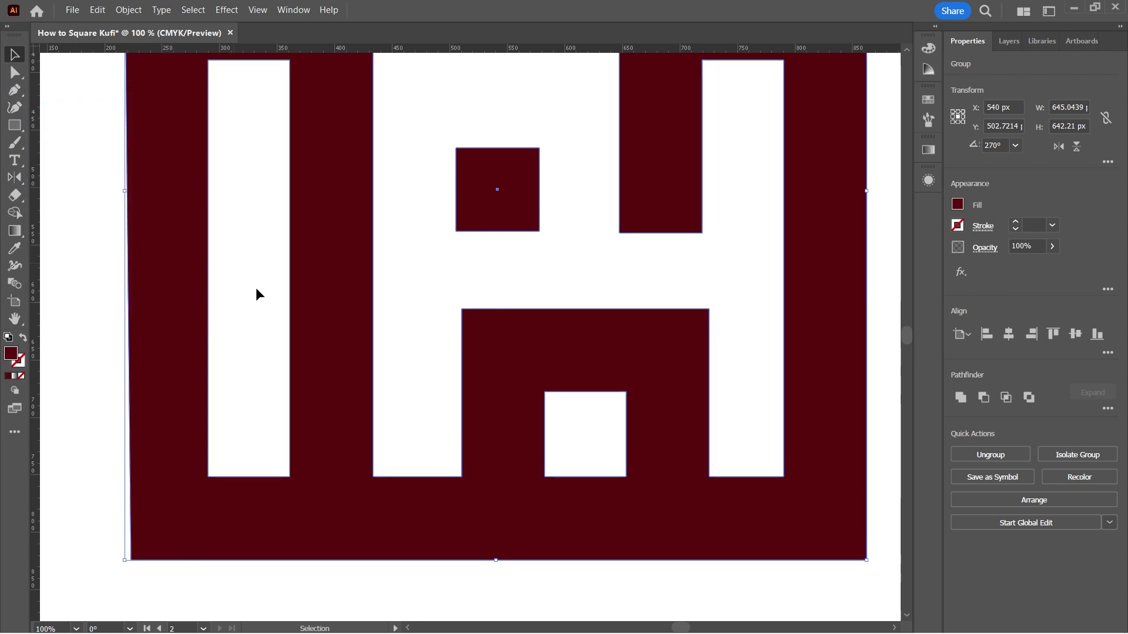
pyautogui.moveTo(95, 167); pyautogui.dragTo(675, 367)
pyautogui.click(15, 73)
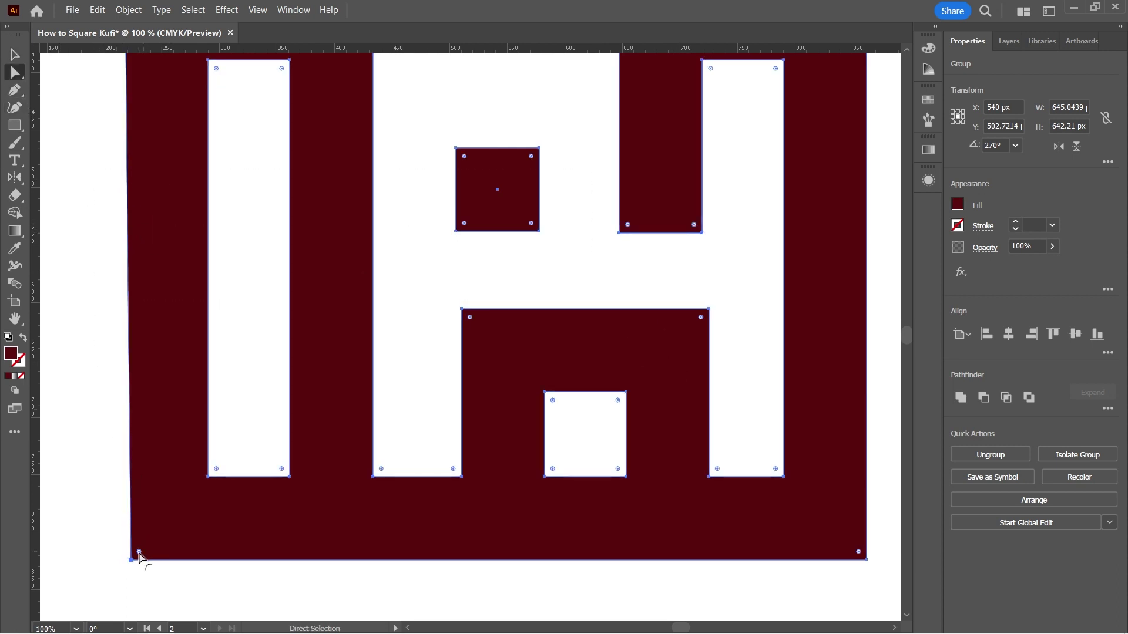
pyautogui.hotkey('ctrl', '-')
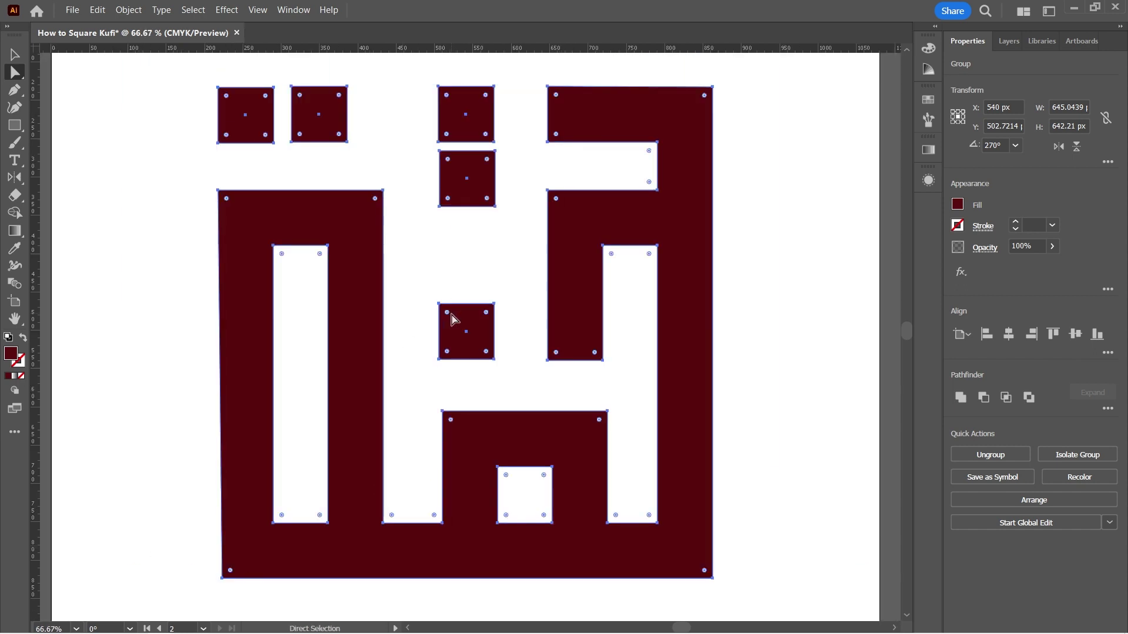
pyautogui.moveTo(447, 313); pyautogui.dragTo(449, 312)
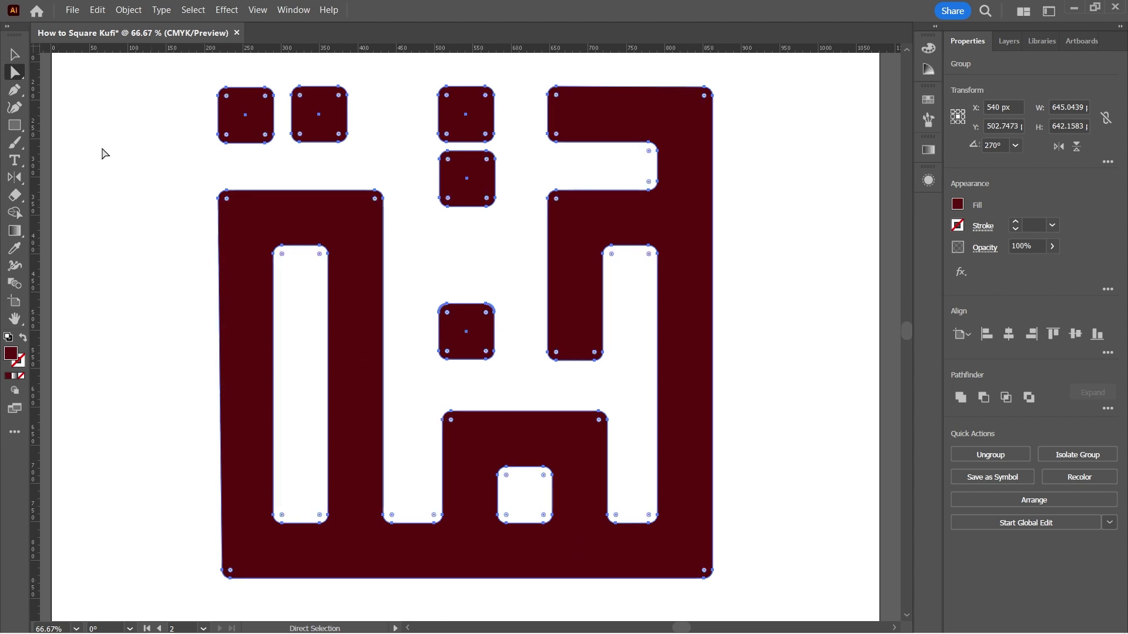
pyautogui.click(85, 160)
# Set the corner radius to 0 at the left loop's upper right corner and the upper right bar's top left corner.
pyautogui.click(252, 229)
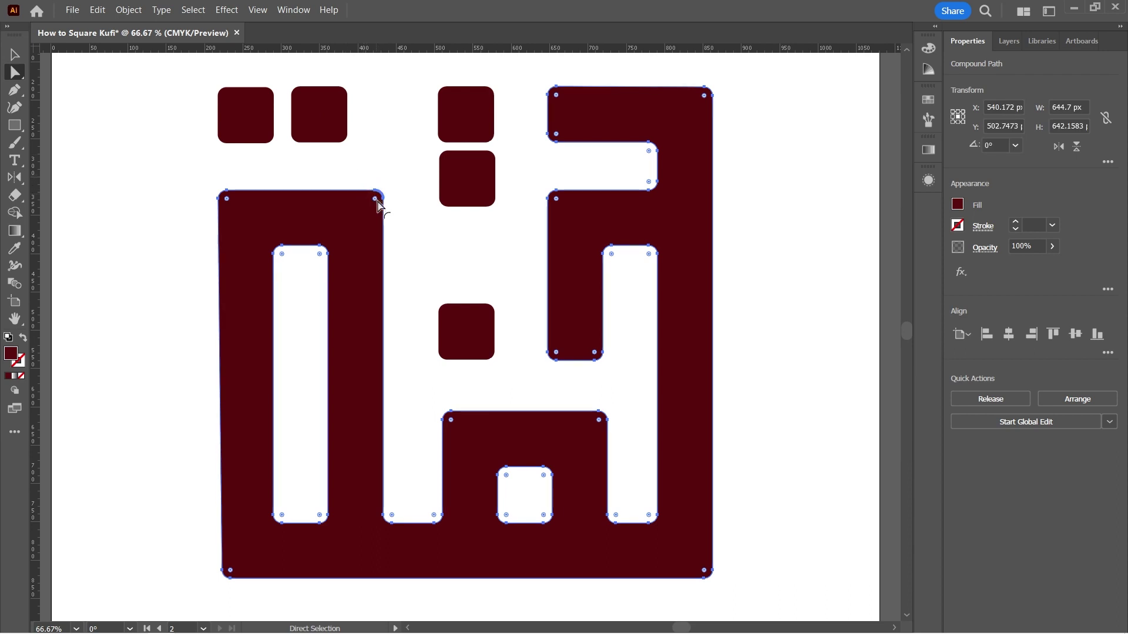
pyautogui.doubleClick(375, 200)
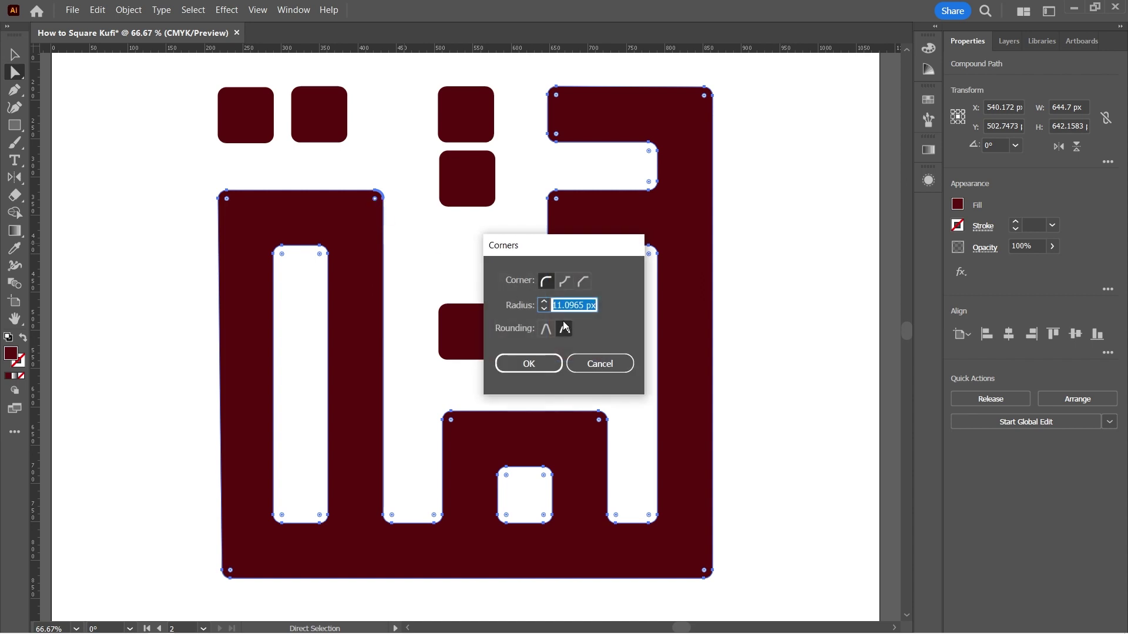
pyautogui.write('0')
pyautogui.press('Return')
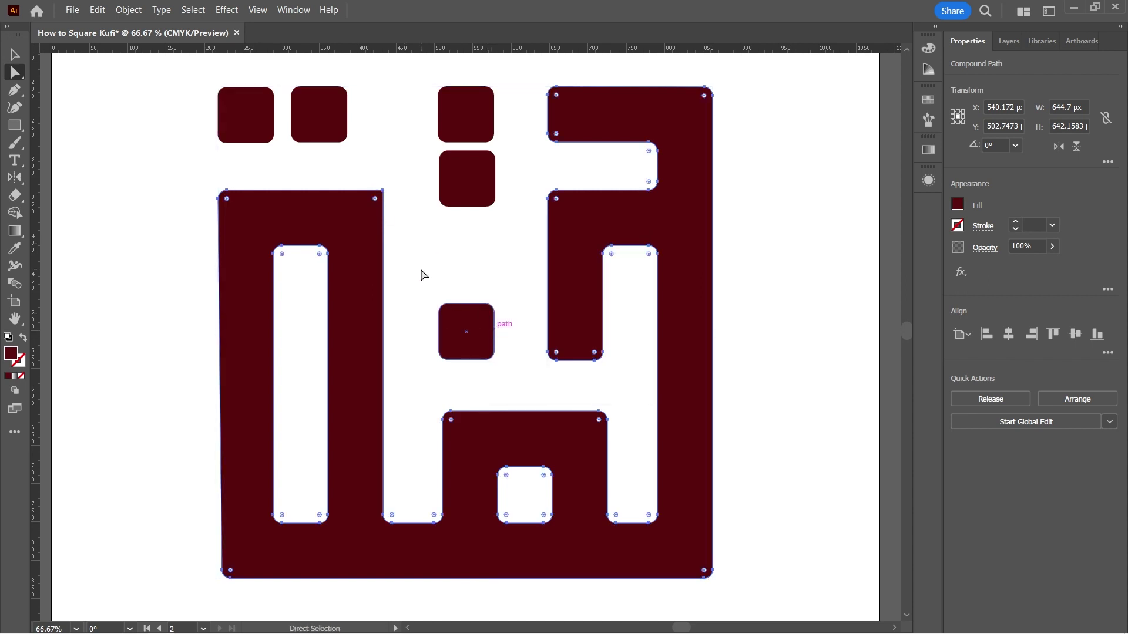
pyautogui.doubleClick(556, 100)
pyautogui.write('0')
pyautogui.press('Return')
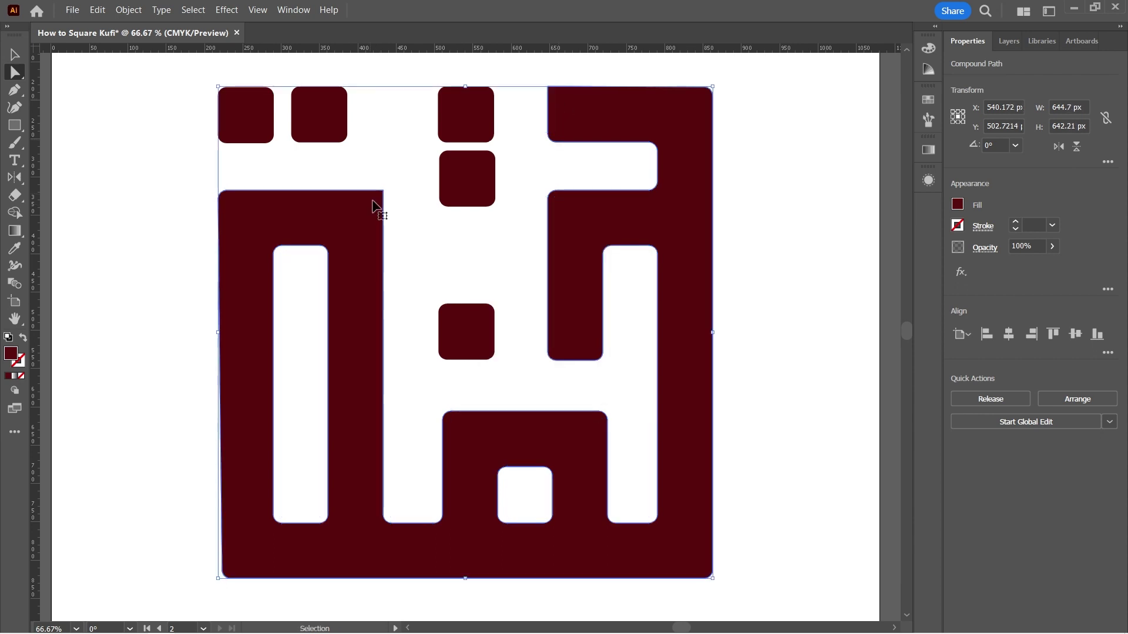
# Select the whole design and try several Color Guide fills on it, from red to green, finishing with a muted purple.
pyautogui.click(374, 202)
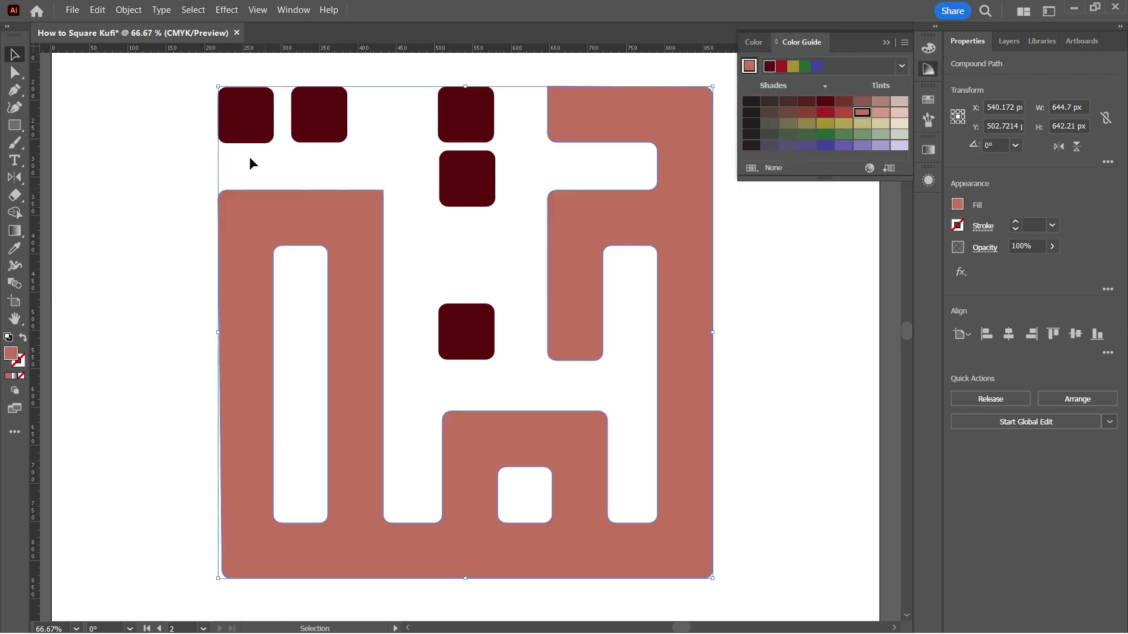
pyautogui.click(249, 157)
pyautogui.press('v')
pyautogui.click(242, 131)
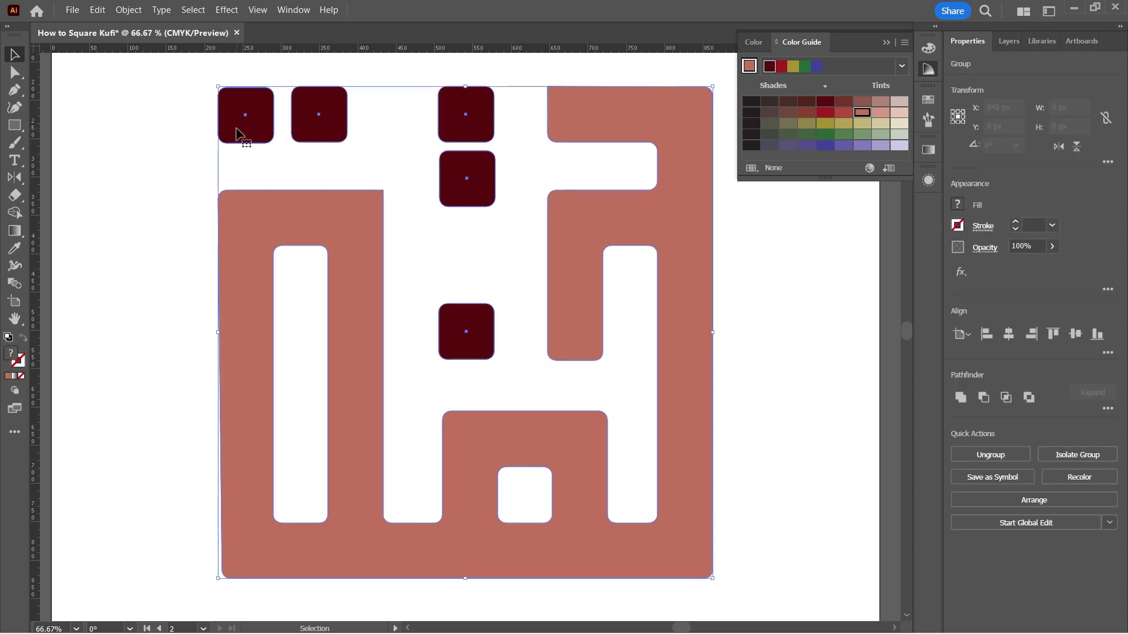
pyautogui.click(843, 113)
pyautogui.click(862, 112)
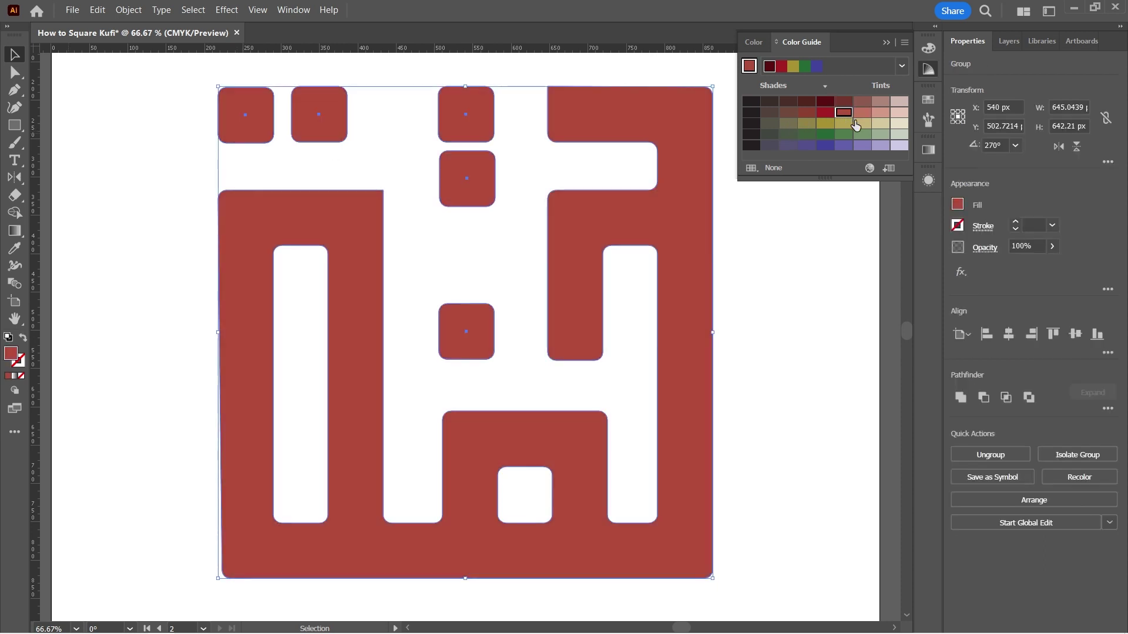
pyautogui.click(863, 123)
pyautogui.click(844, 134)
pyautogui.click(843, 145)
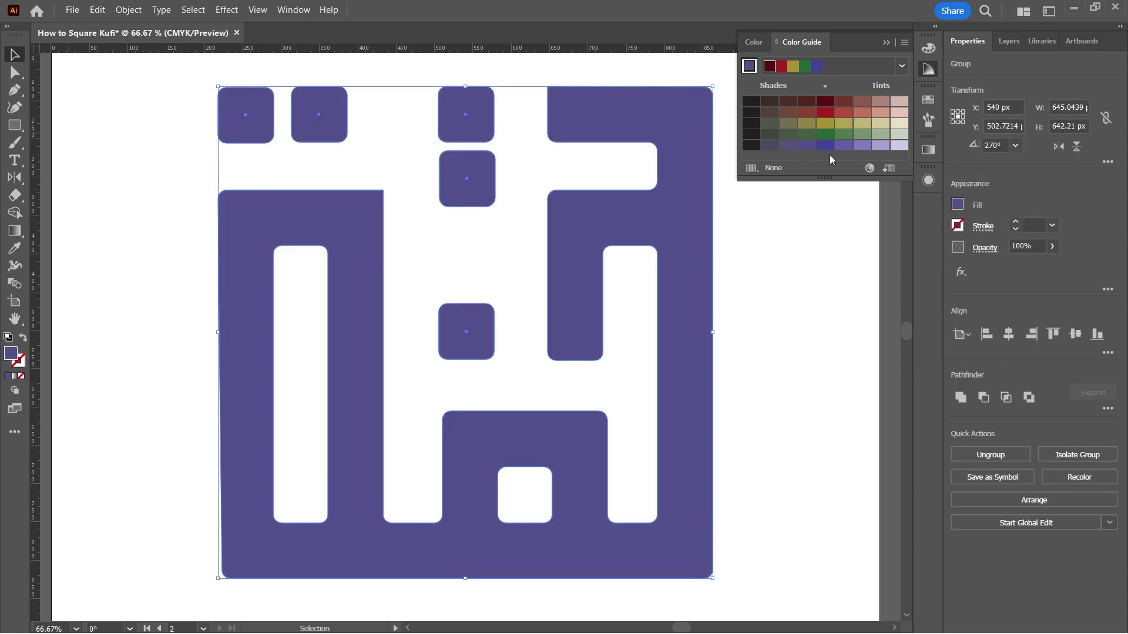